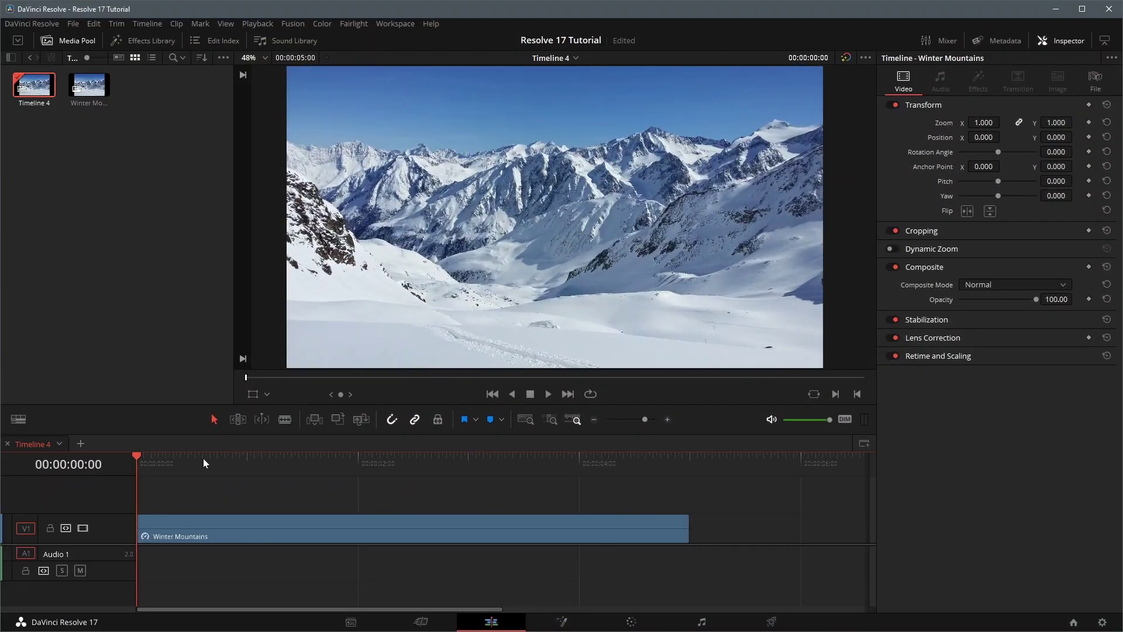
Convert the Winter Mountains clip to Fusion Clip 1 and open it in Fusion with the Media Pool hidden.
drag(200, 458, 328, 461)
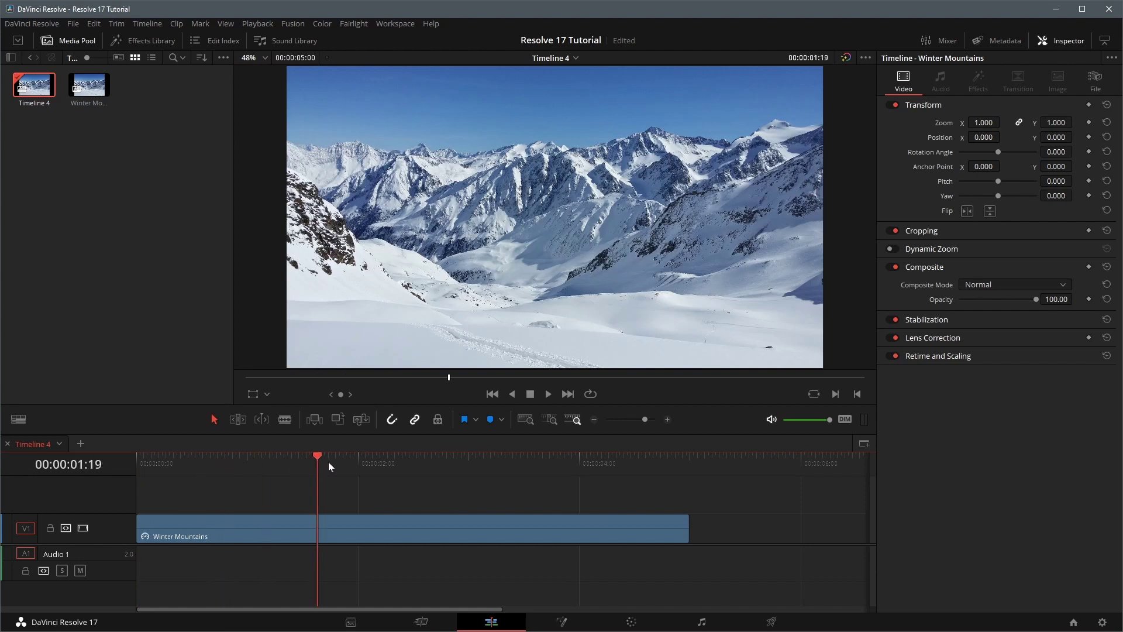
drag(226, 471, 139, 458)
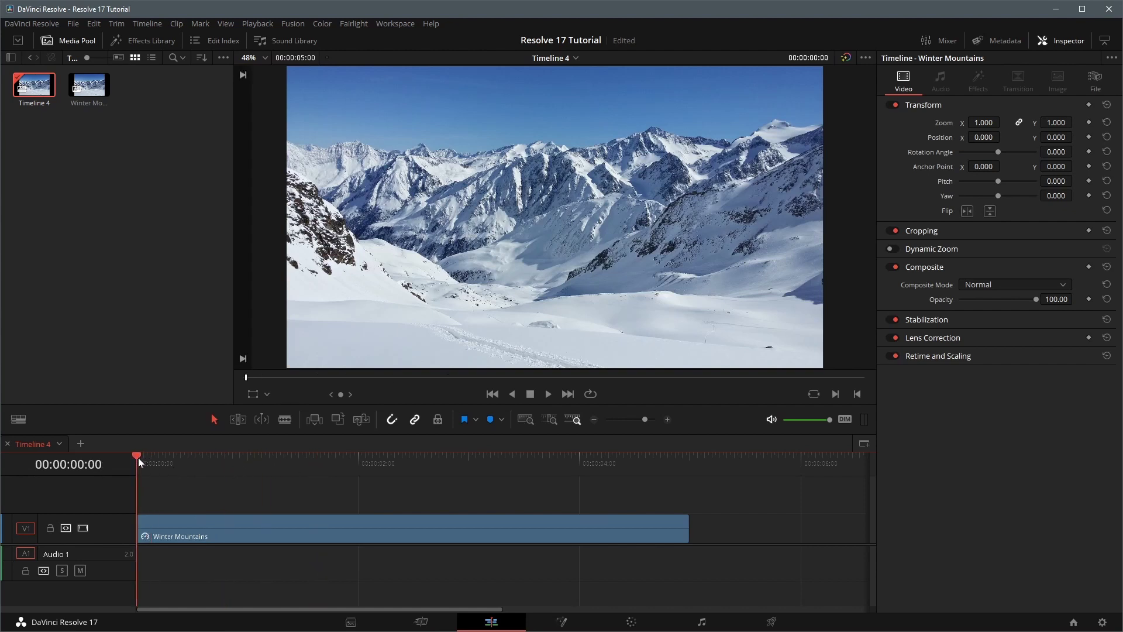
right_click(410, 529)
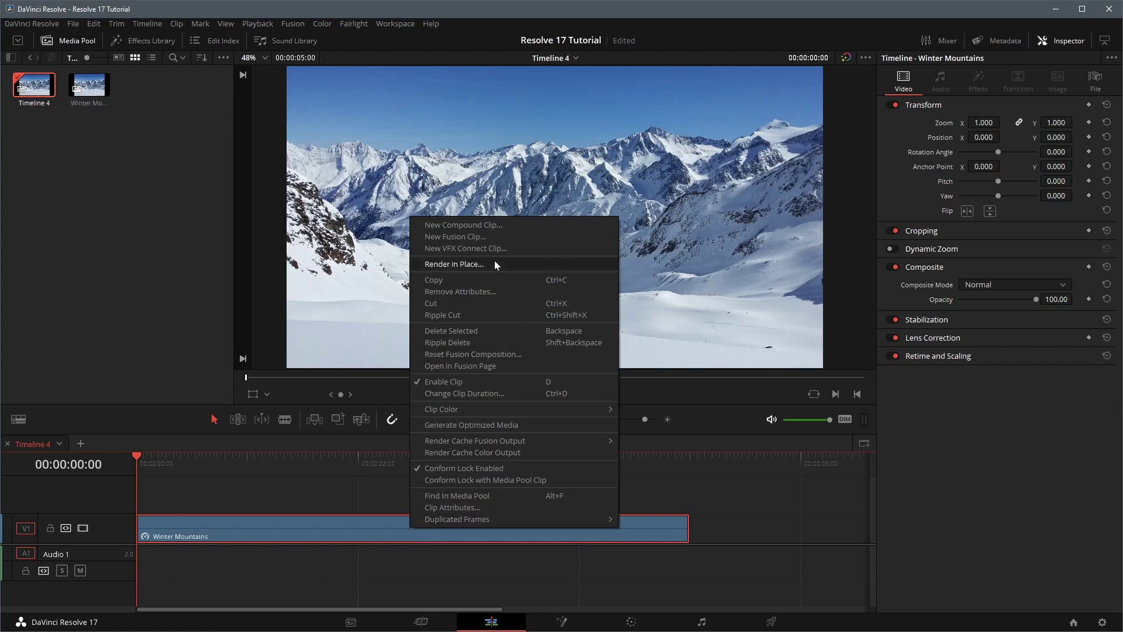
click(490, 237)
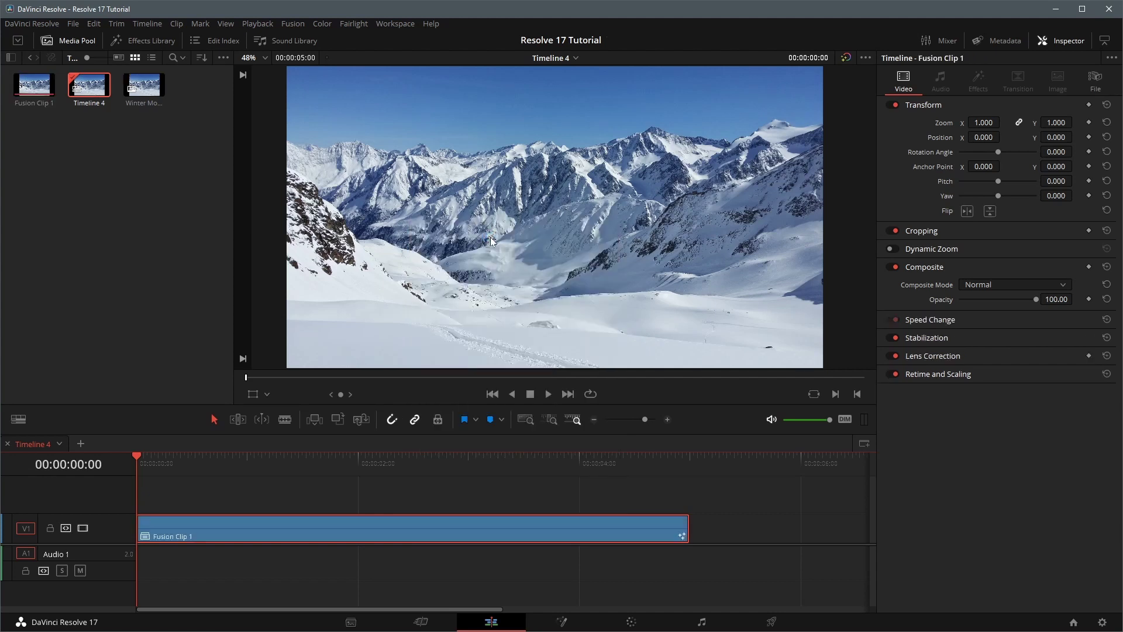
click(561, 622)
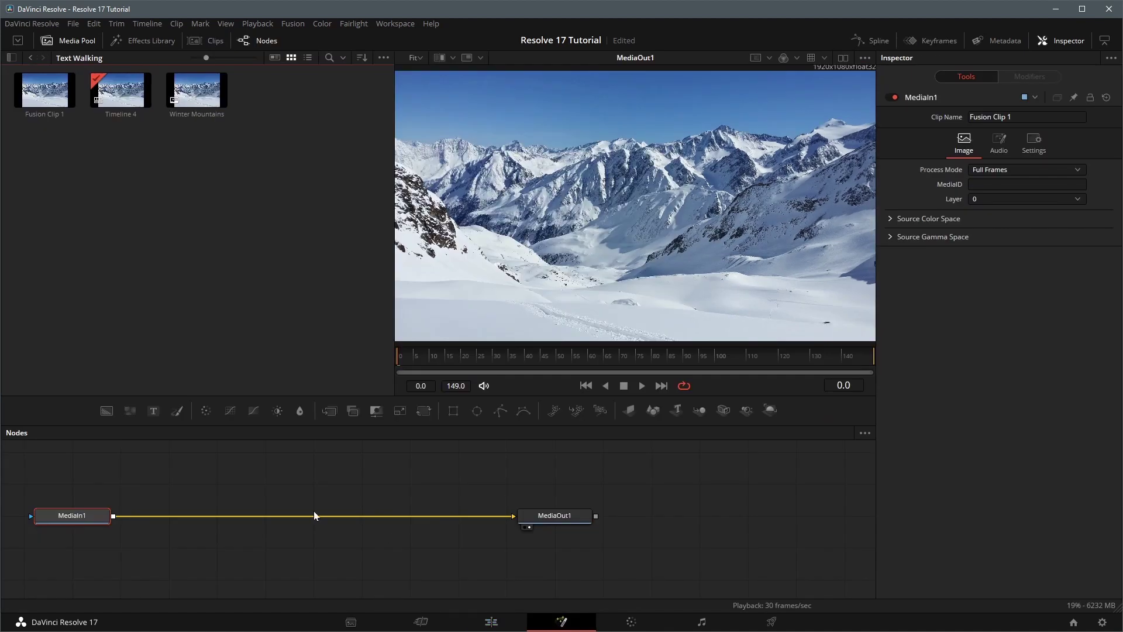
click(66, 43)
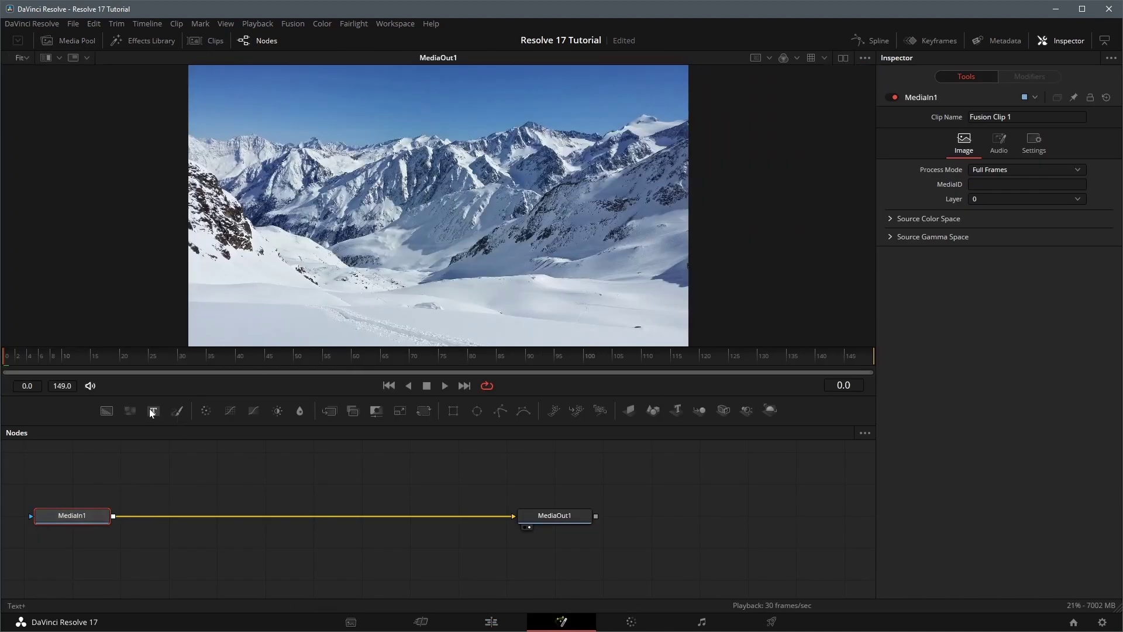
Add a Text+ node merged over MediaIn1 and enter the title ADVENTURE.
drag(153, 413, 198, 514)
click(142, 512)
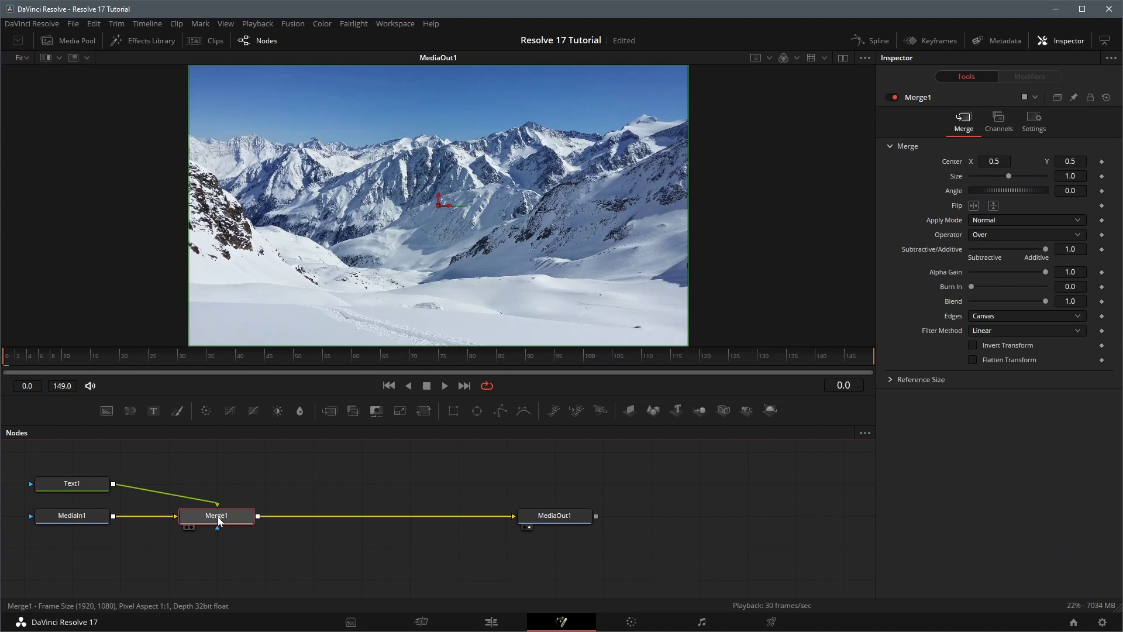
click(74, 485)
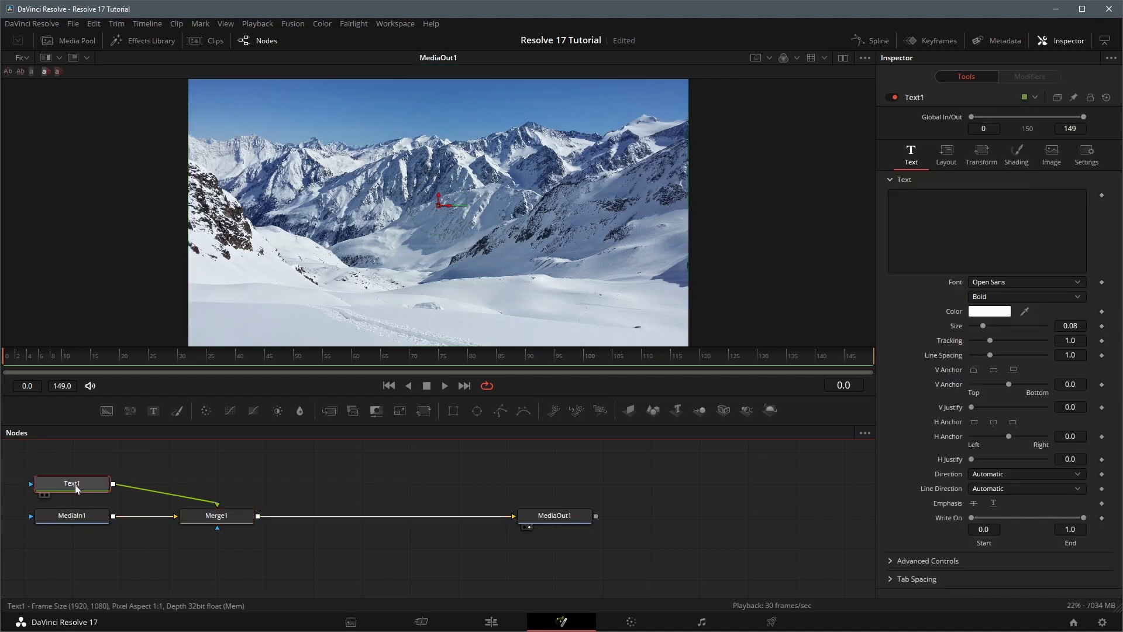
click(994, 230)
text(ADVENTURE)
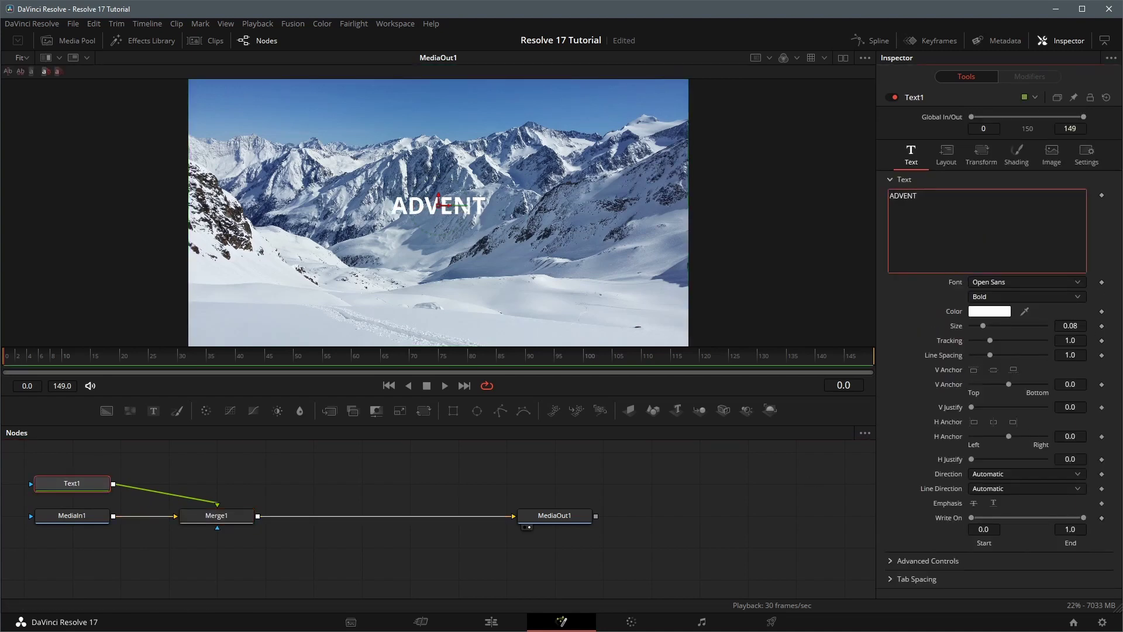
Color the ADVENTURE text red and enlarge it to size 0.12.
click(989, 311)
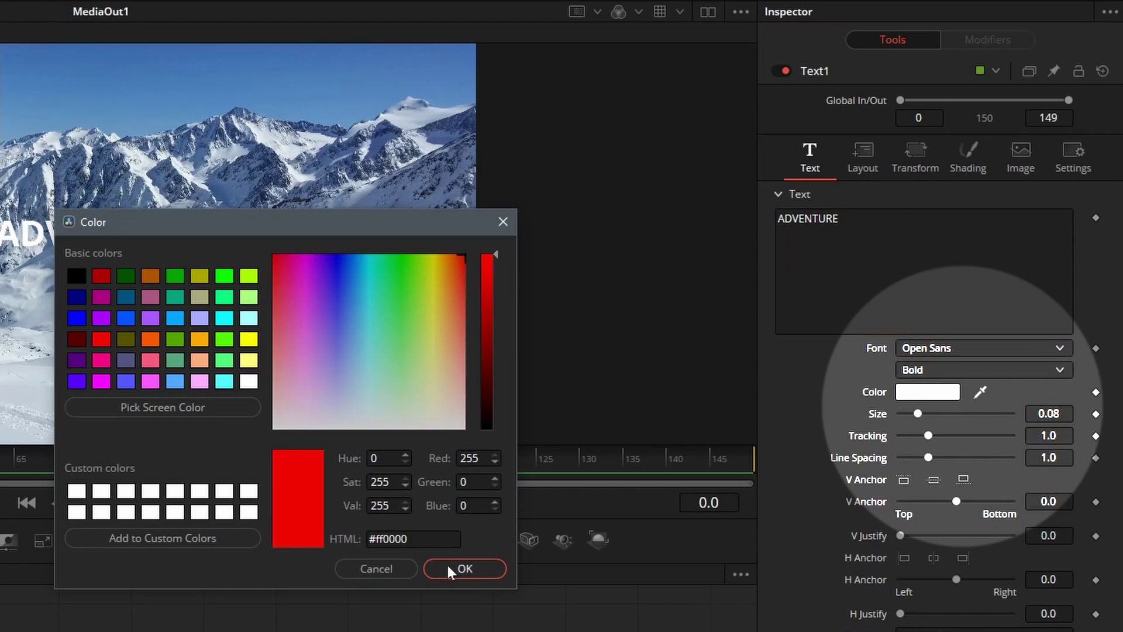
click(462, 569)
drag(1041, 413, 1080, 435)
Switch Text1's Layout type from Point to Path.
click(875, 163)
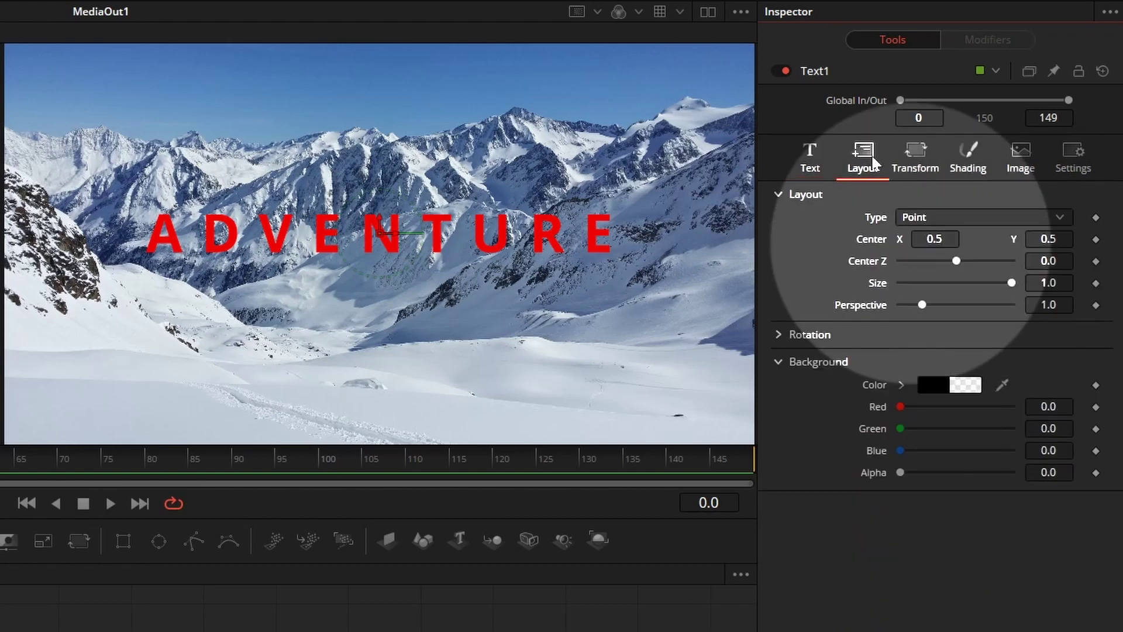
click(965, 219)
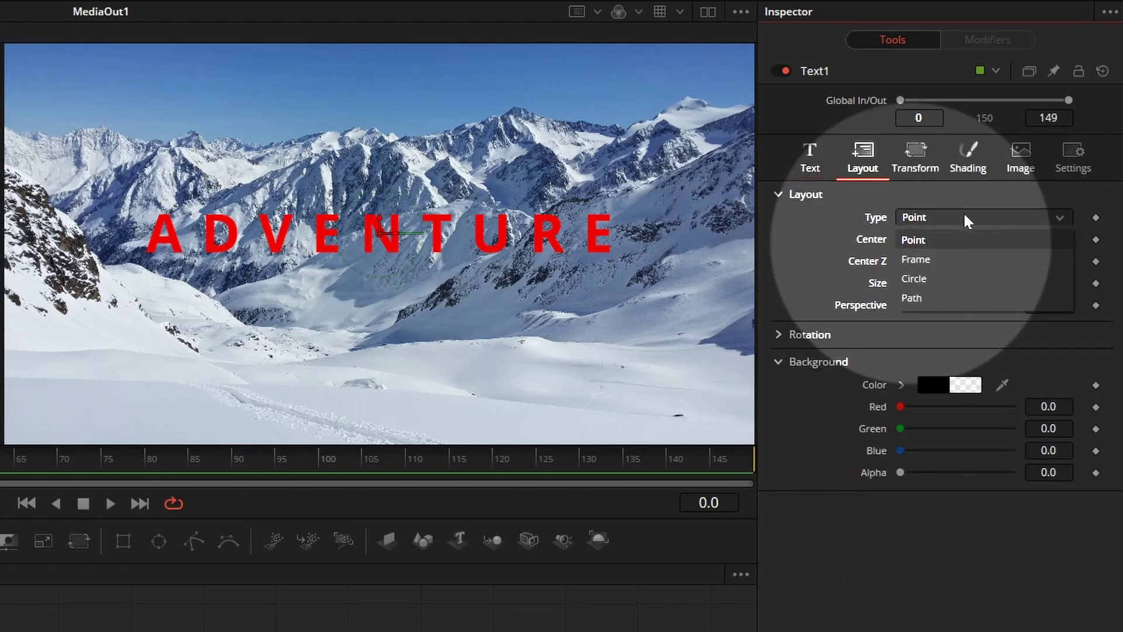
click(927, 297)
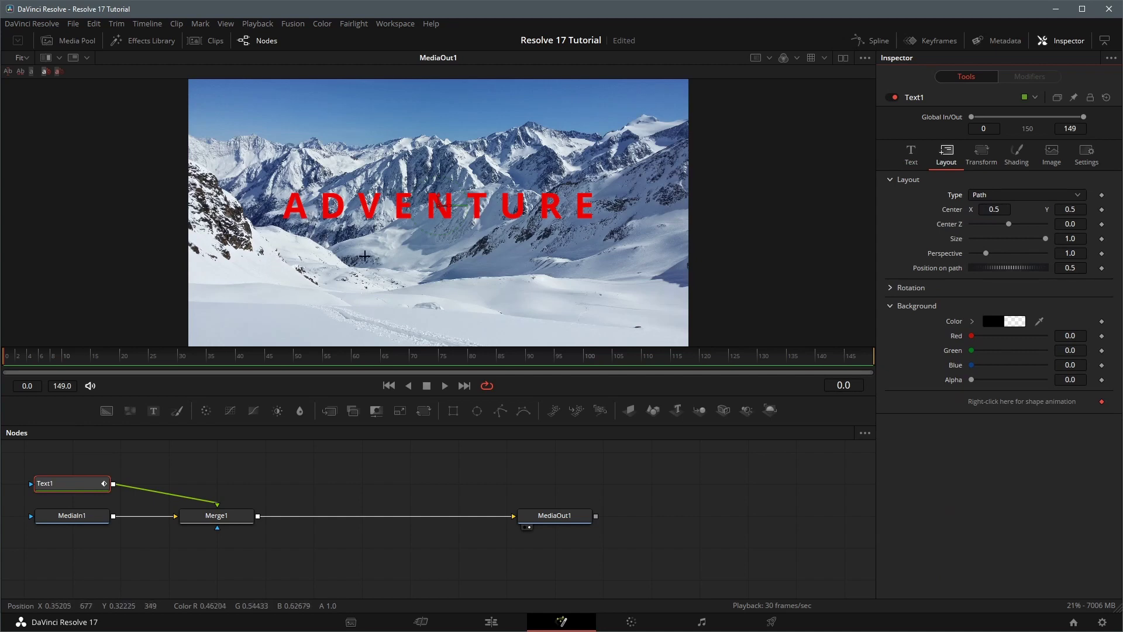
Draw a polyline path from the left edge down through the valley and up to the right.
click(190, 210)
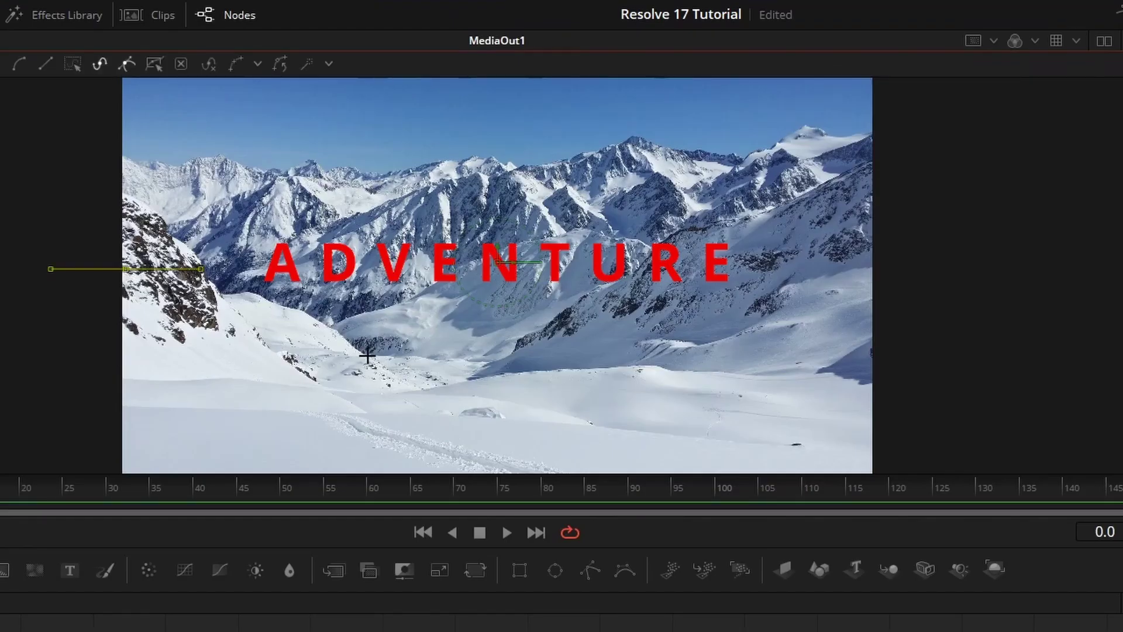
drag(368, 355, 424, 380)
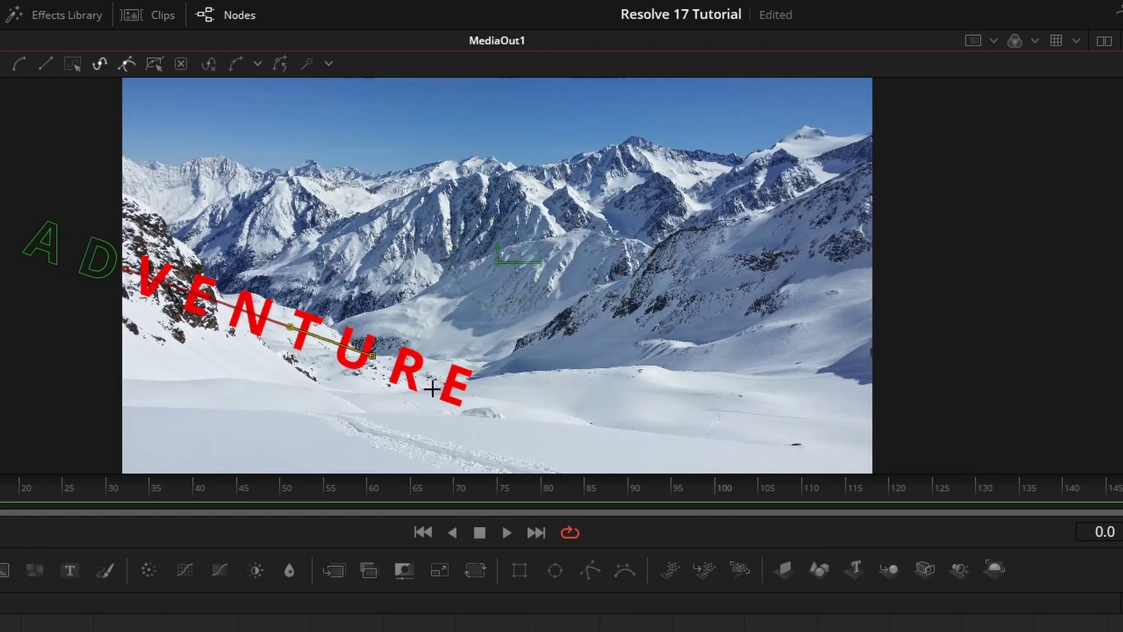
click(432, 388)
click(642, 366)
click(673, 331)
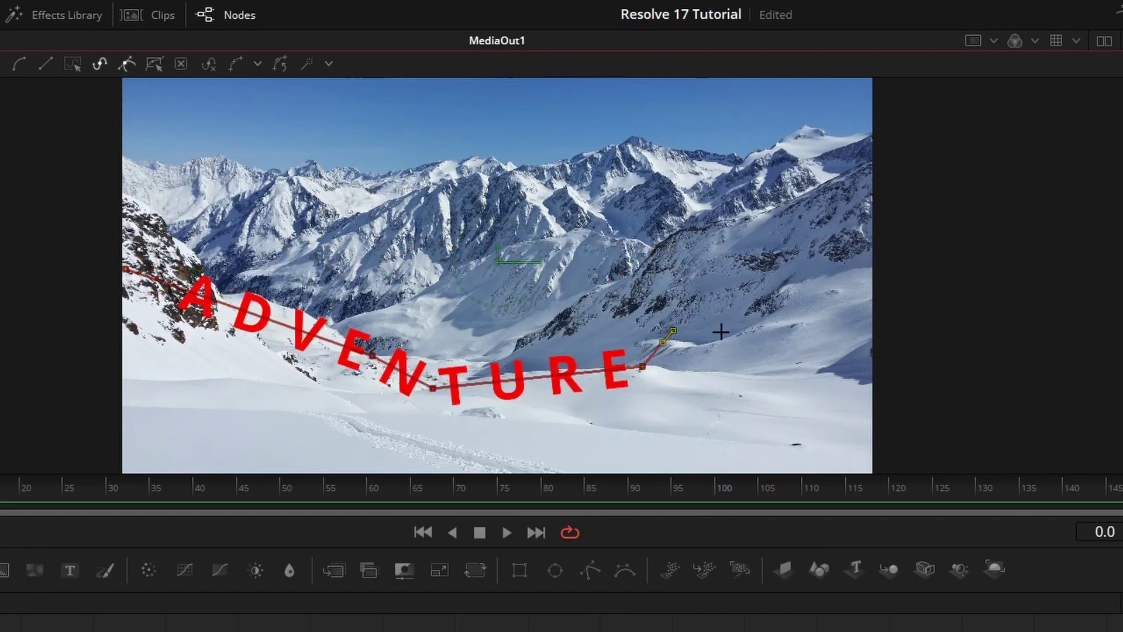
click(757, 317)
click(849, 270)
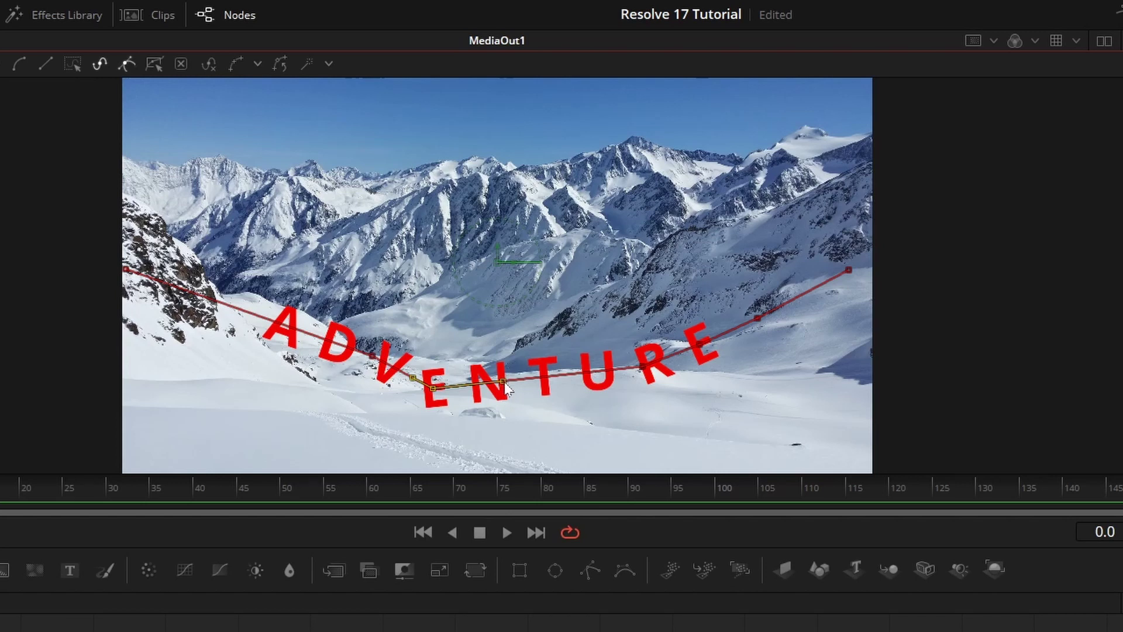
Smooth the path's tangent handles into a gentle curve under ADV, ENTU and the R.
drag(504, 386, 508, 397)
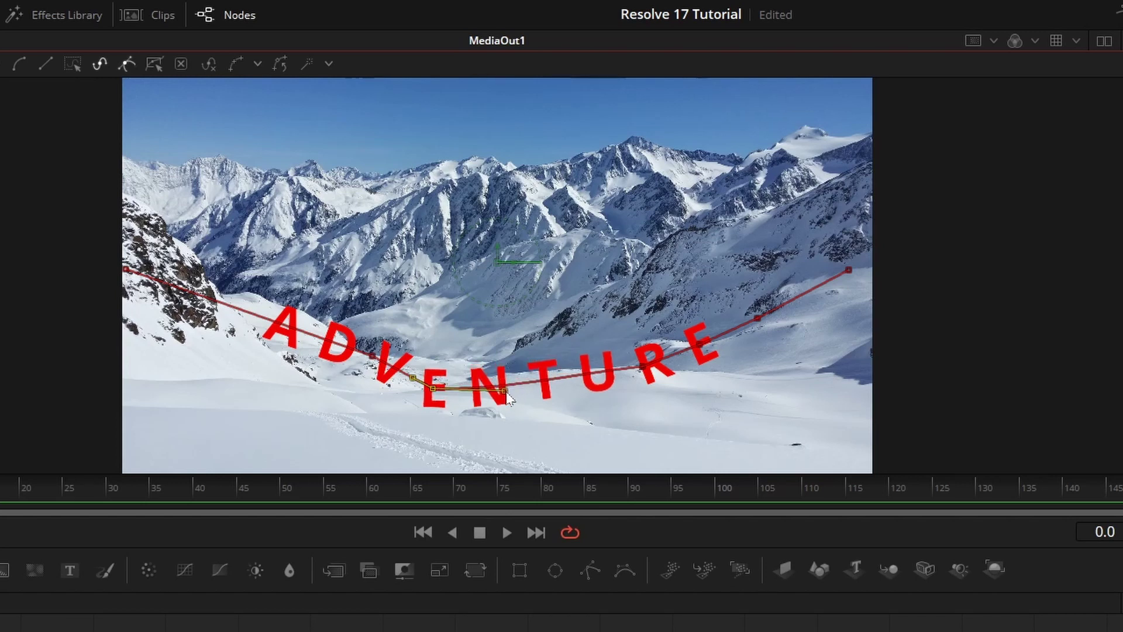
drag(412, 377, 405, 386)
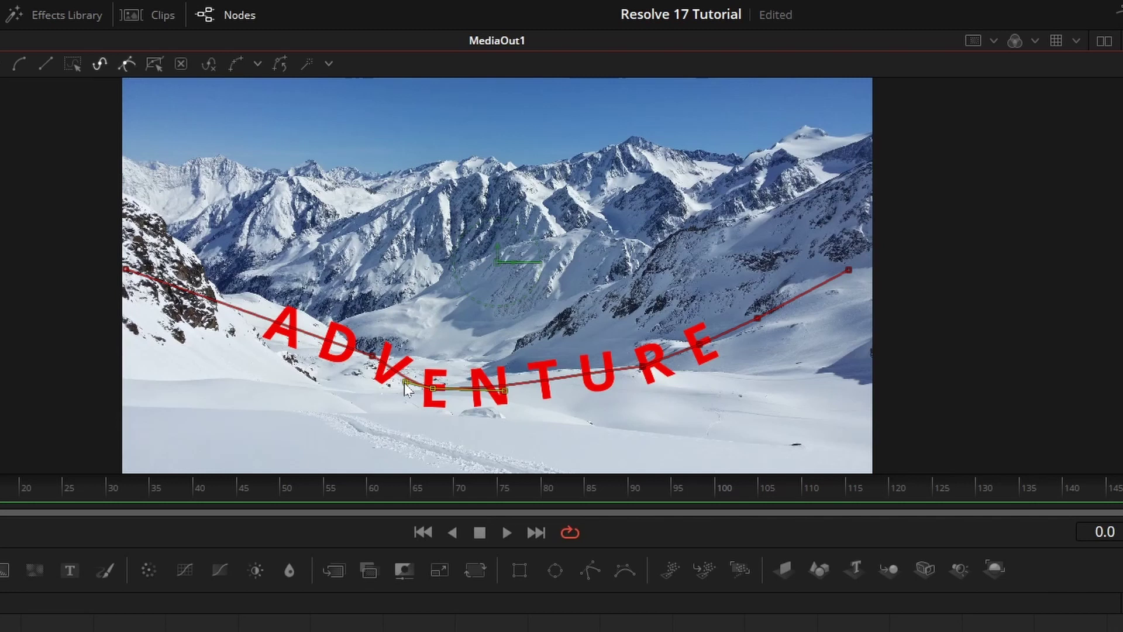
click(373, 357)
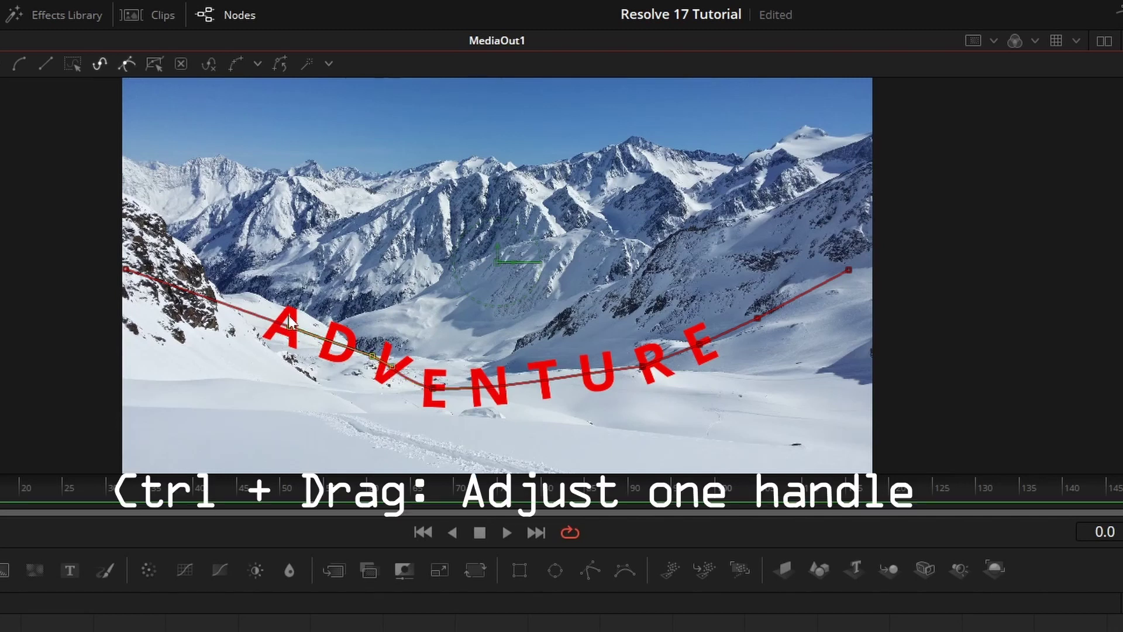
drag(290, 327, 294, 315)
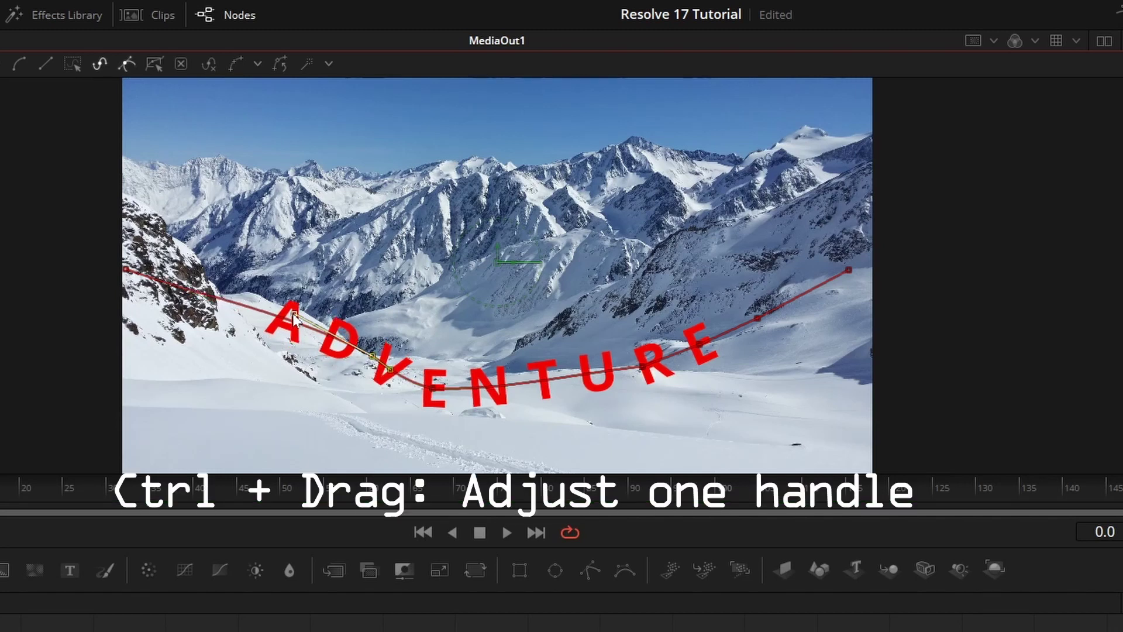
click(642, 367)
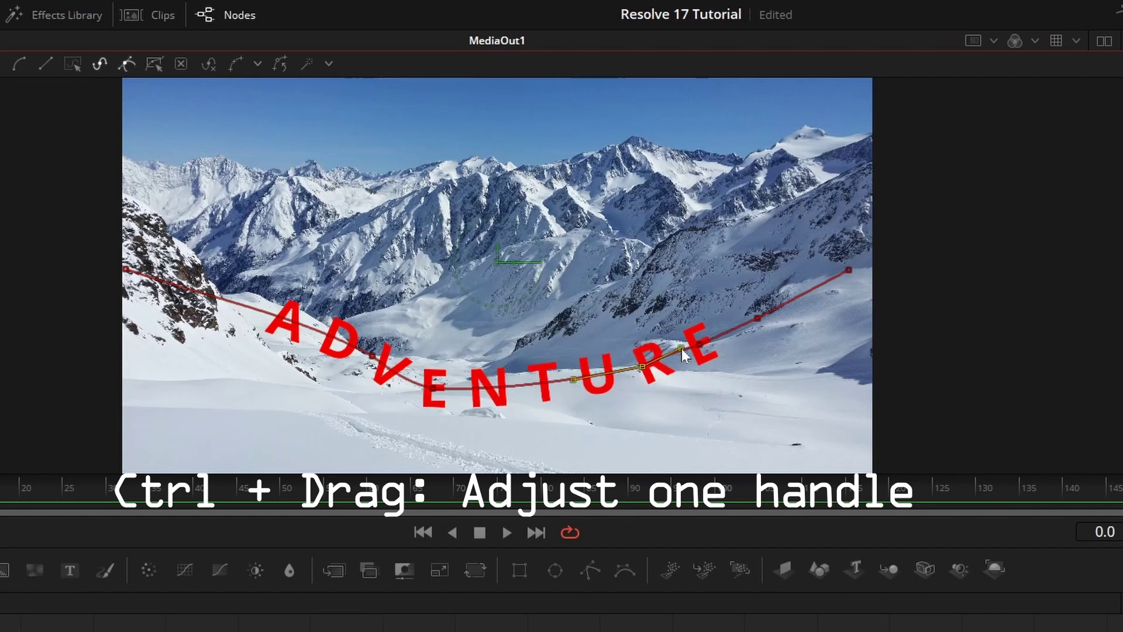
drag(571, 381, 564, 386)
drag(686, 345, 690, 350)
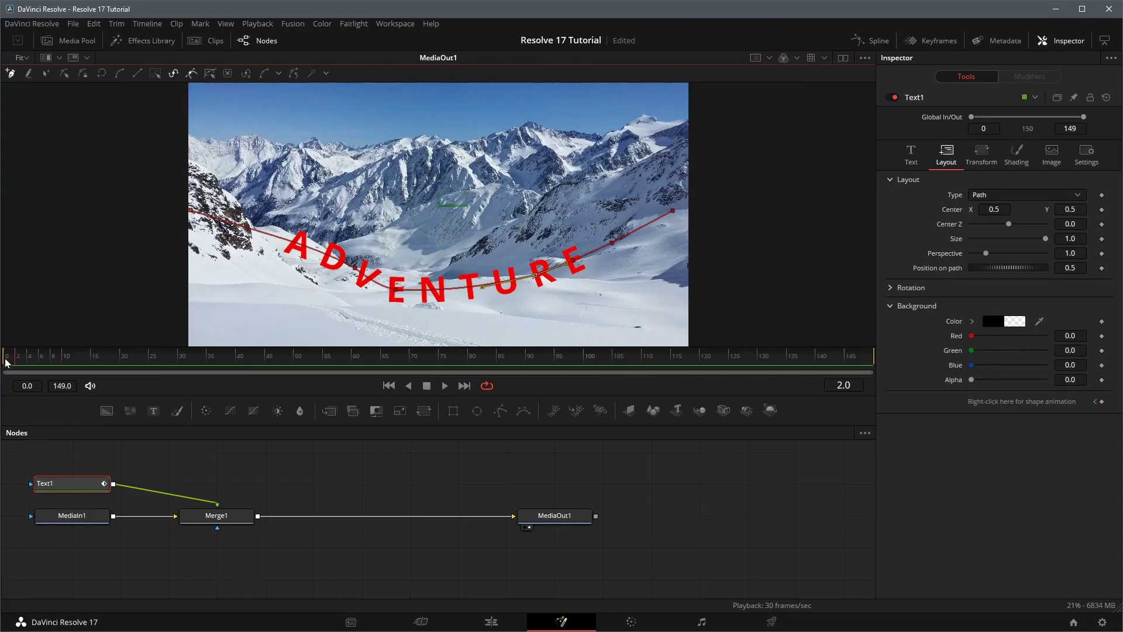
Keyframe Position on path from -0.039 at frame 0 to 0.669 at frame 149.
key(space)
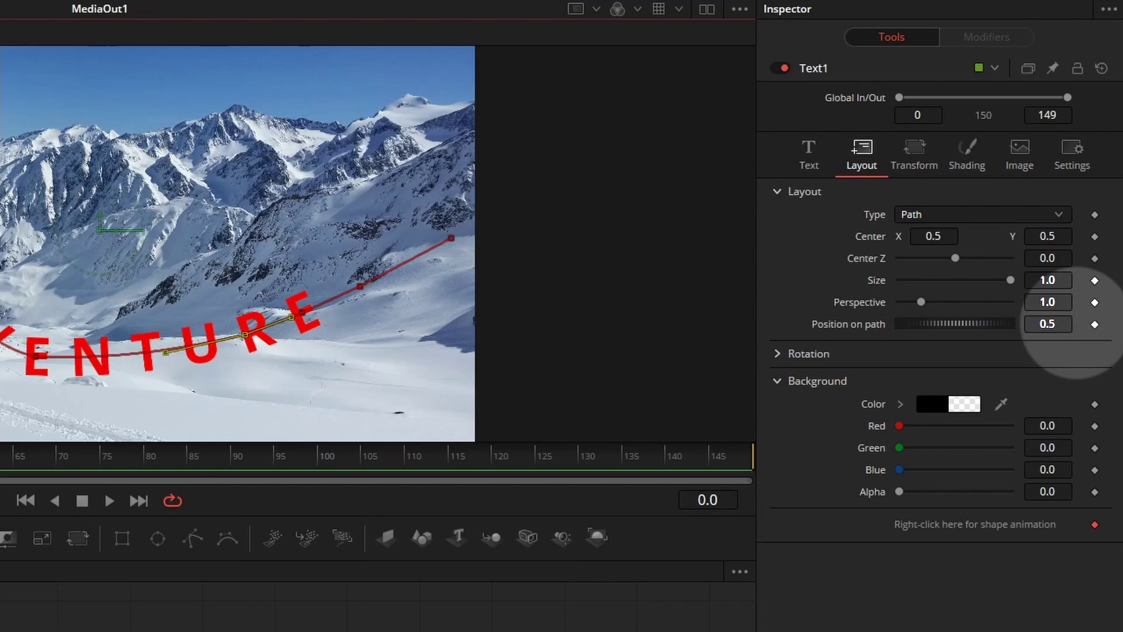
click(1094, 324)
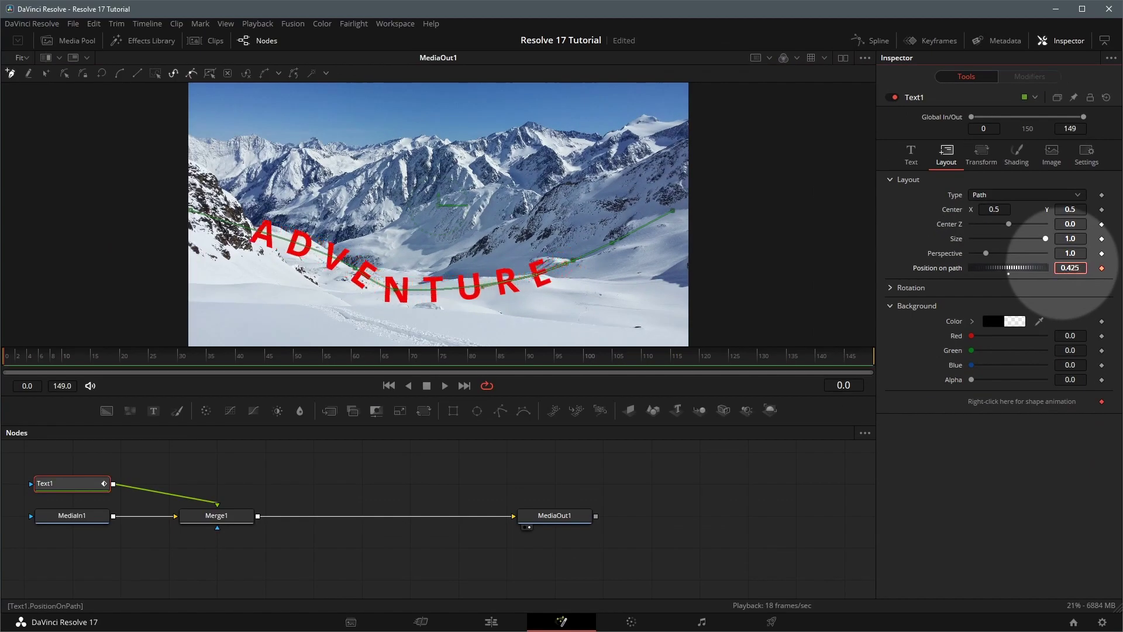
drag(1062, 267, 771, 246)
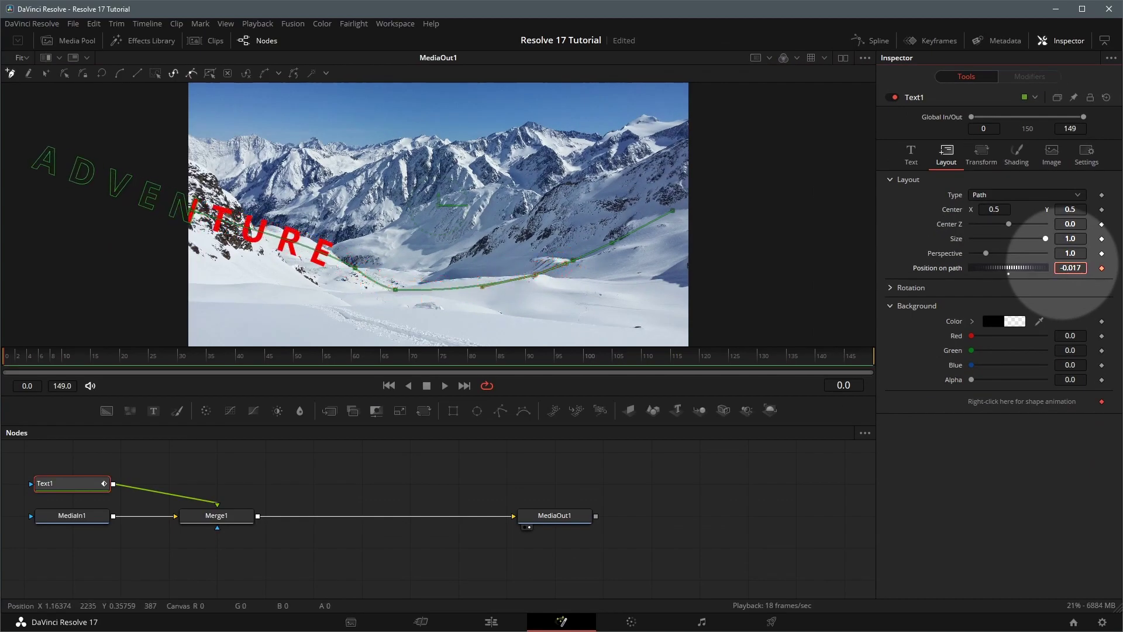
drag(995, 268, 993, 267)
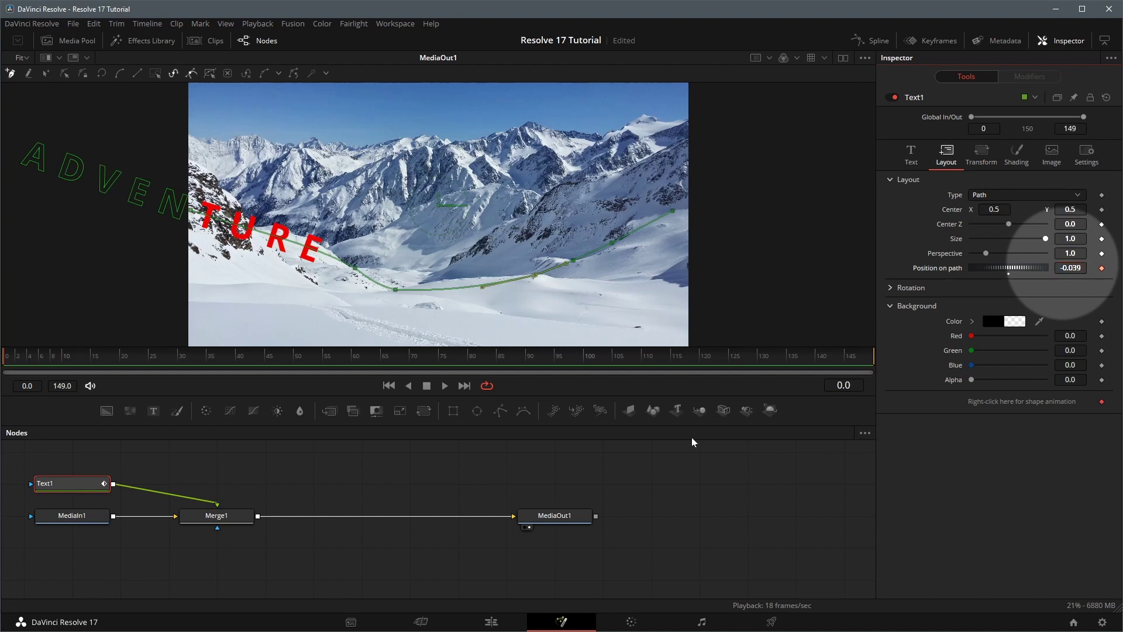
click(873, 367)
drag(1009, 267, 1053, 267)
key(Home)
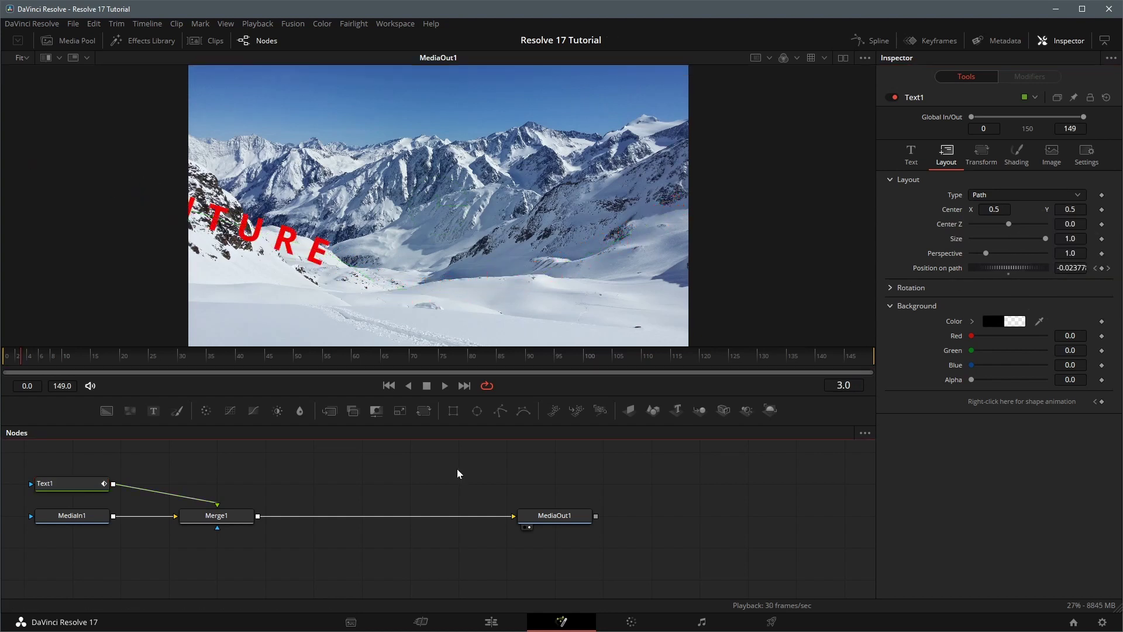
Raise the text's path slightly to Center Y 0.576923.
drag(9, 368, 538, 359)
click(70, 484)
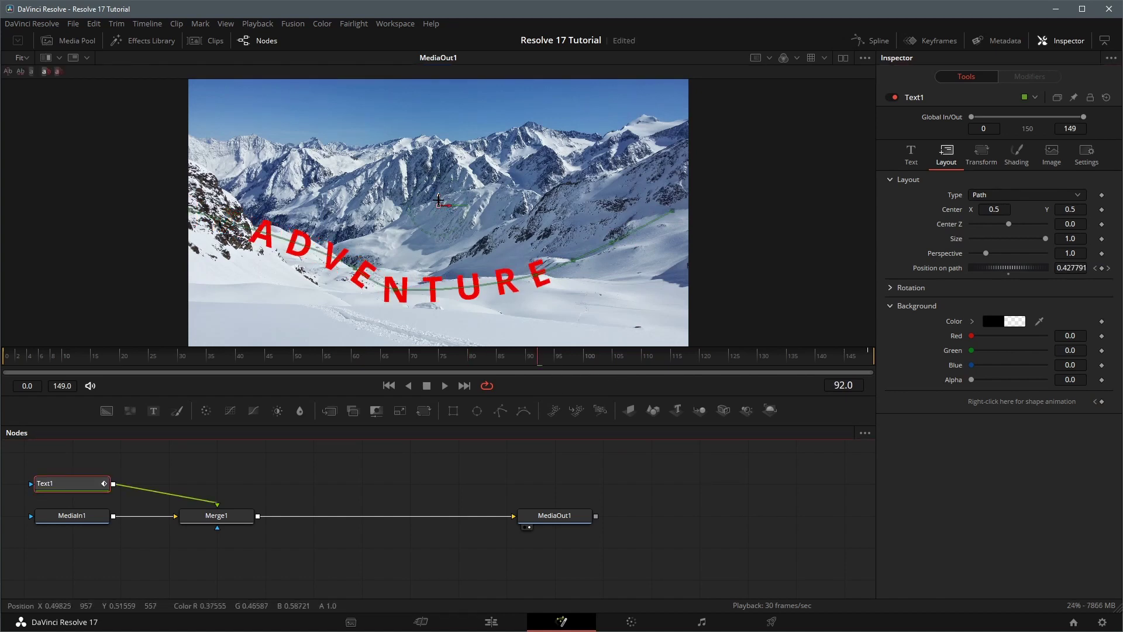
drag(438, 198, 439, 185)
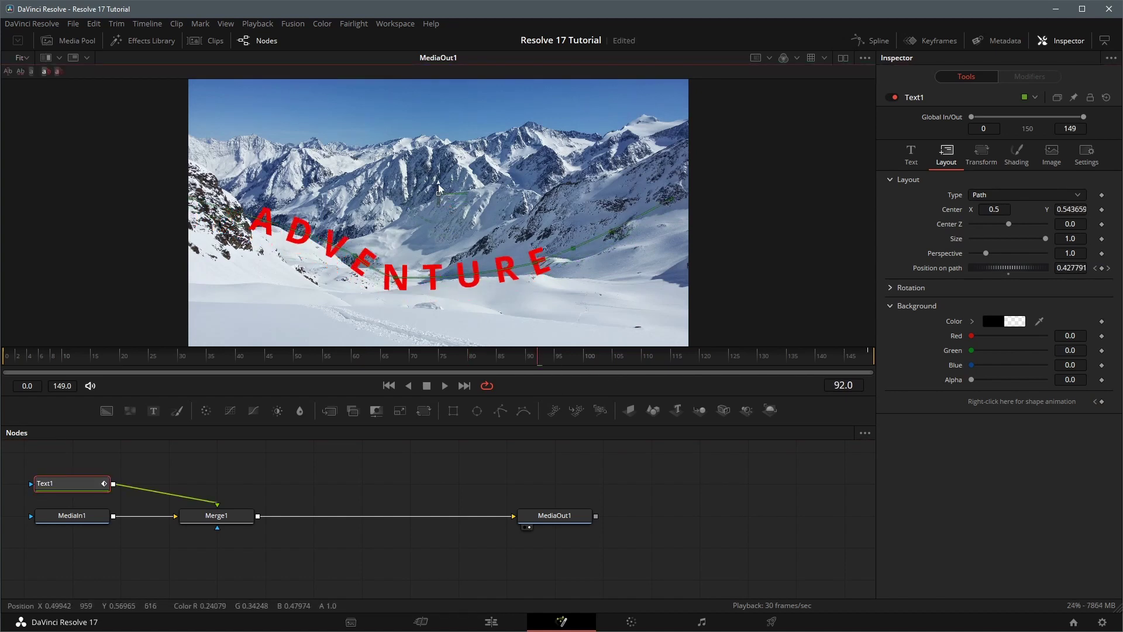
At frame 112, lower the path point under the V to deepen the valley dip.
drag(539, 359, 653, 360)
click(583, 254)
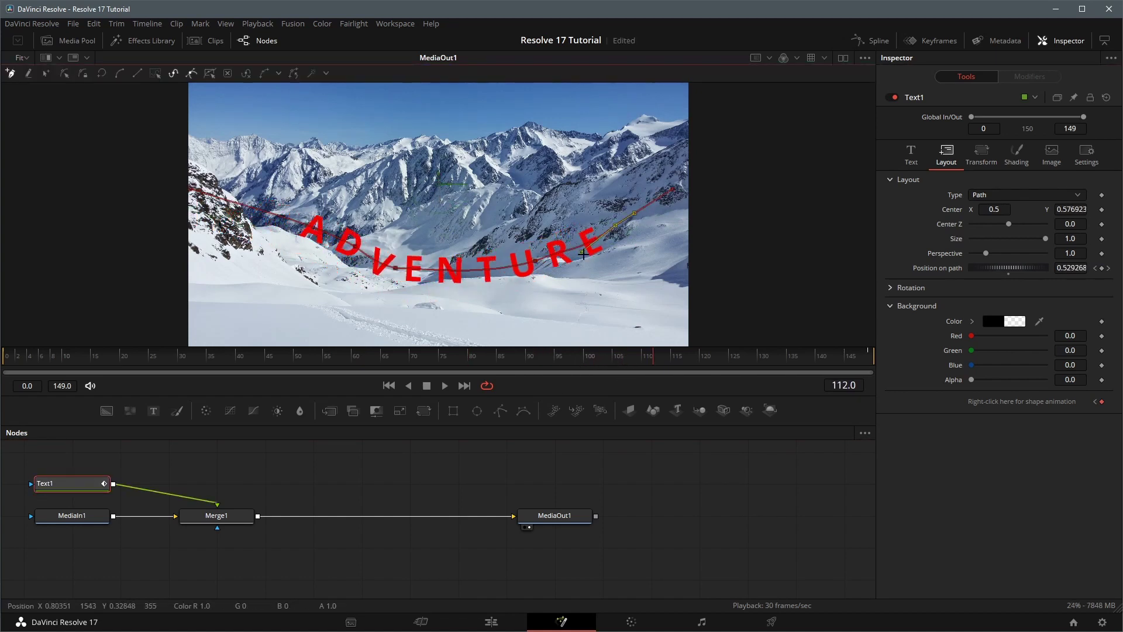
drag(395, 268, 391, 272)
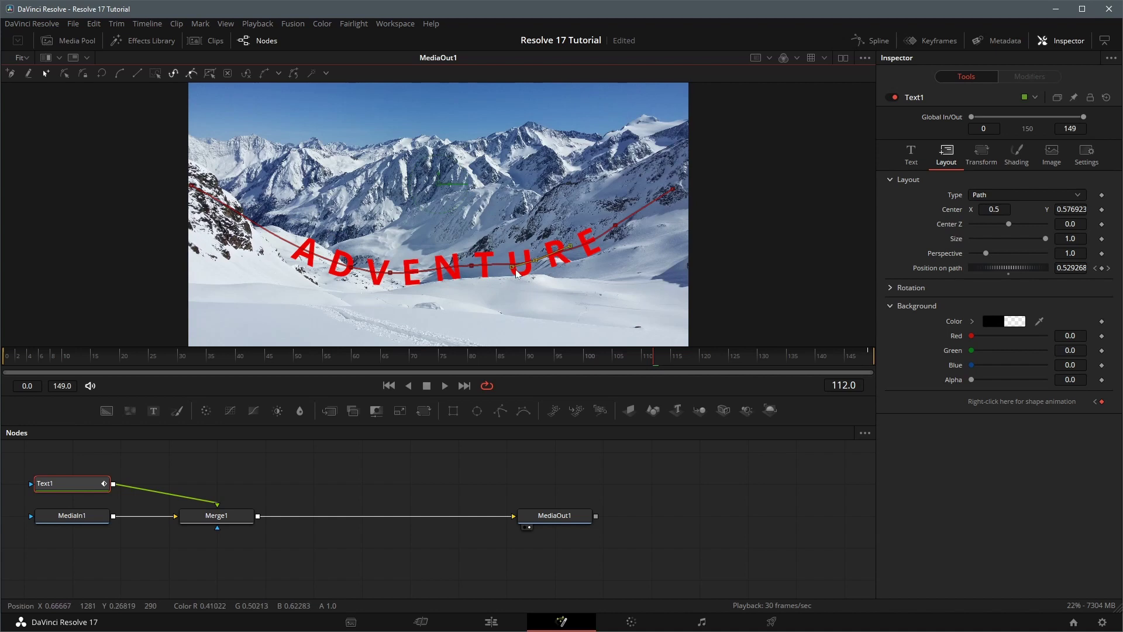
drag(513, 265, 508, 264)
click(444, 386)
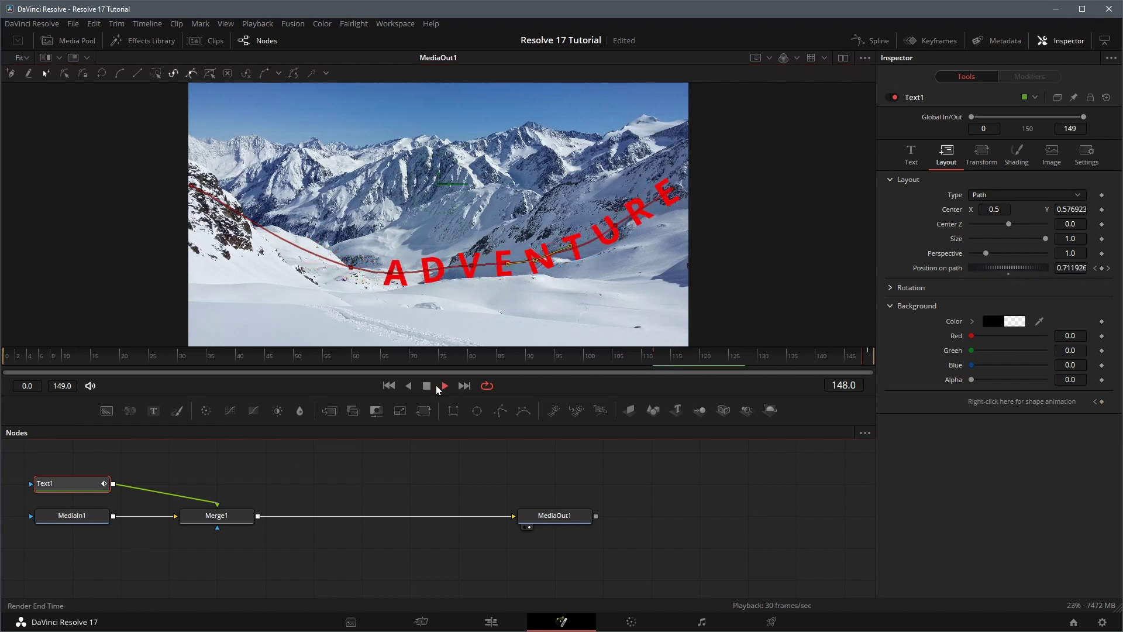
Check the motion at keyframes 0 and 112, then delete the frame-112 path shape keyframe.
click(466, 473)
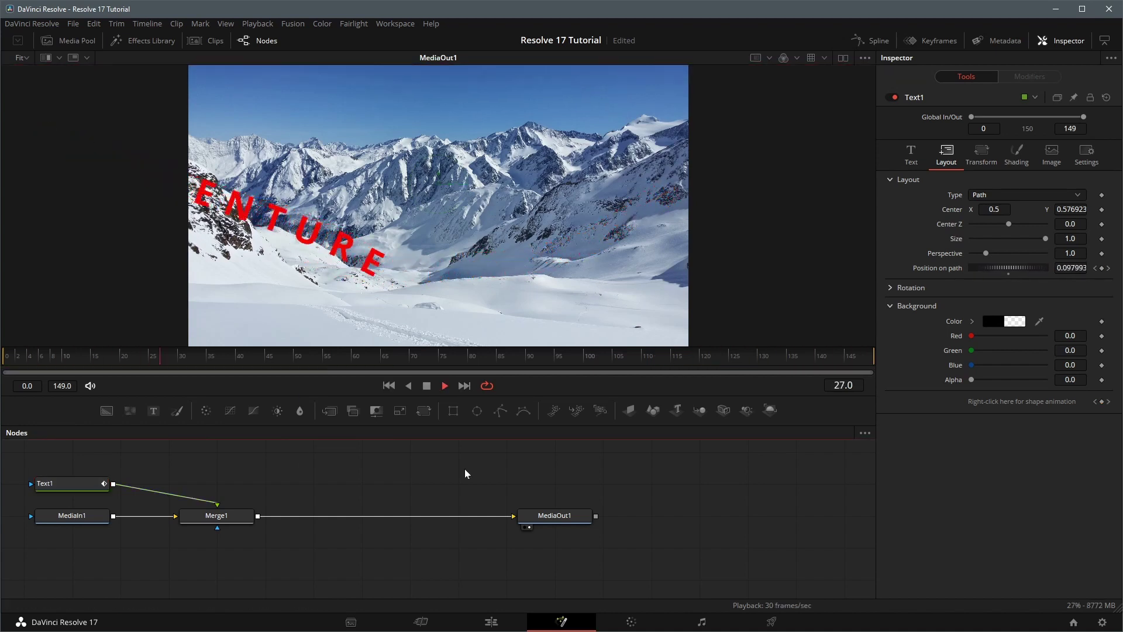
click(445, 386)
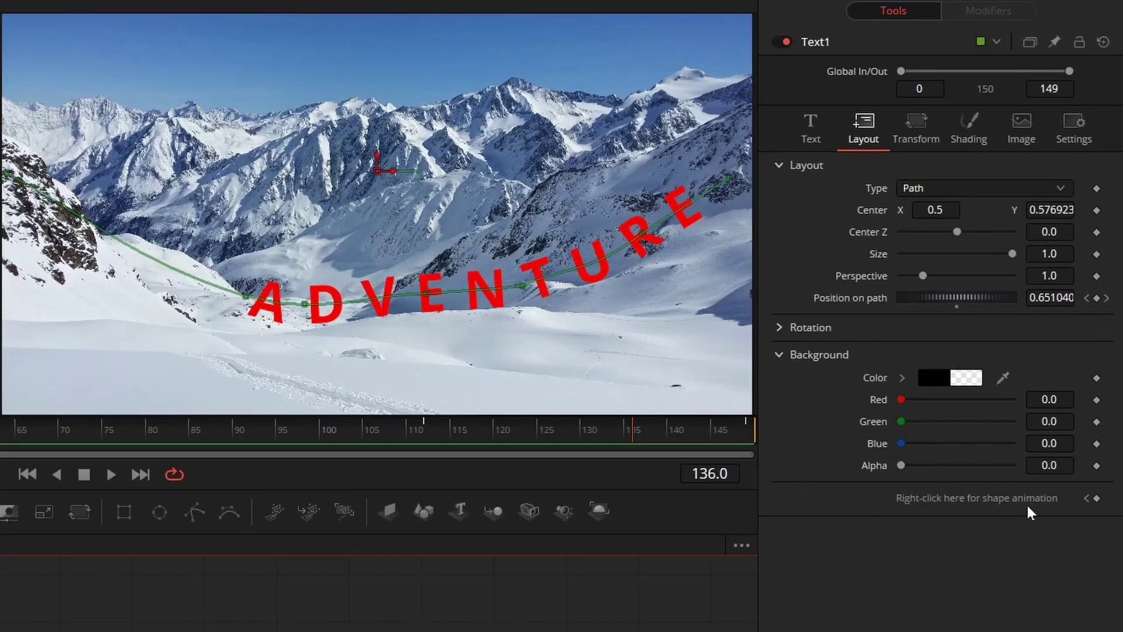
click(1086, 498)
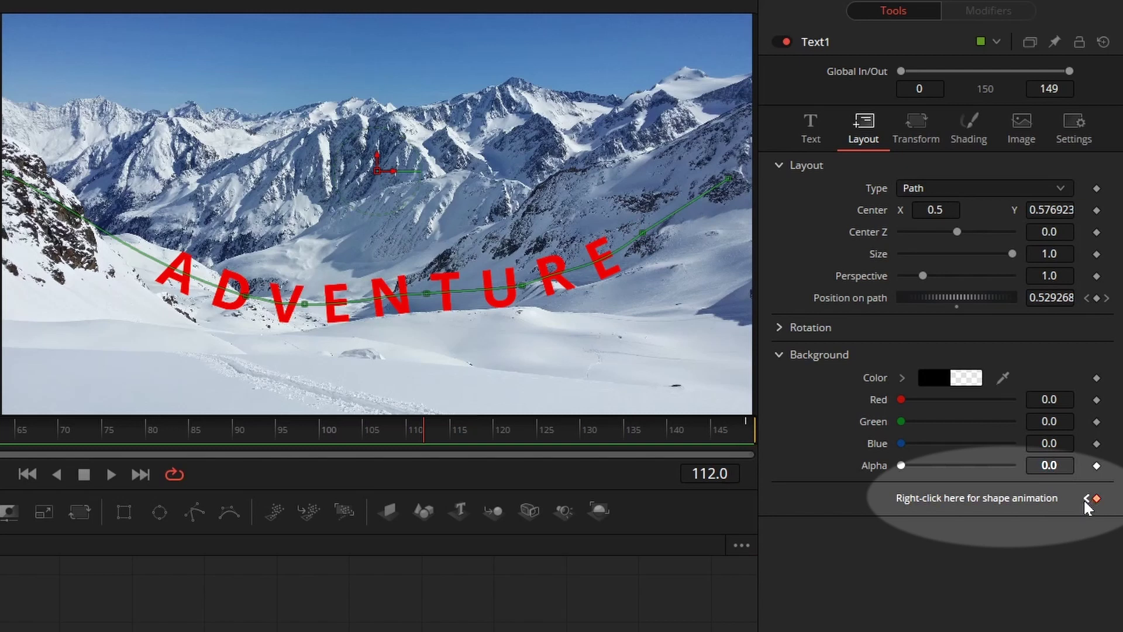
click(1085, 498)
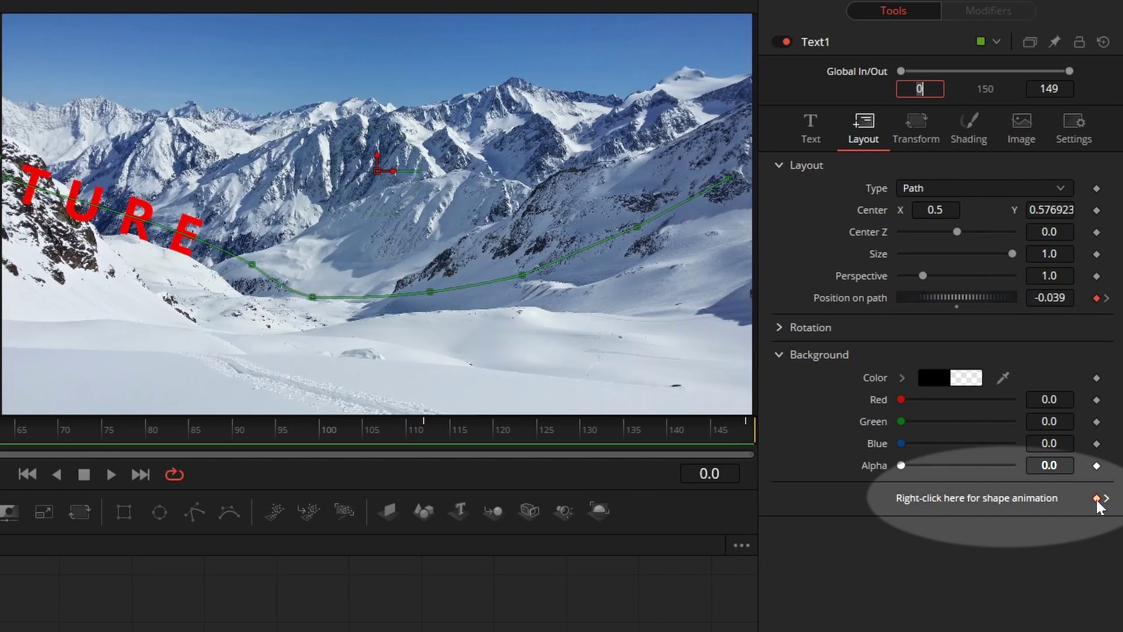
click(1106, 498)
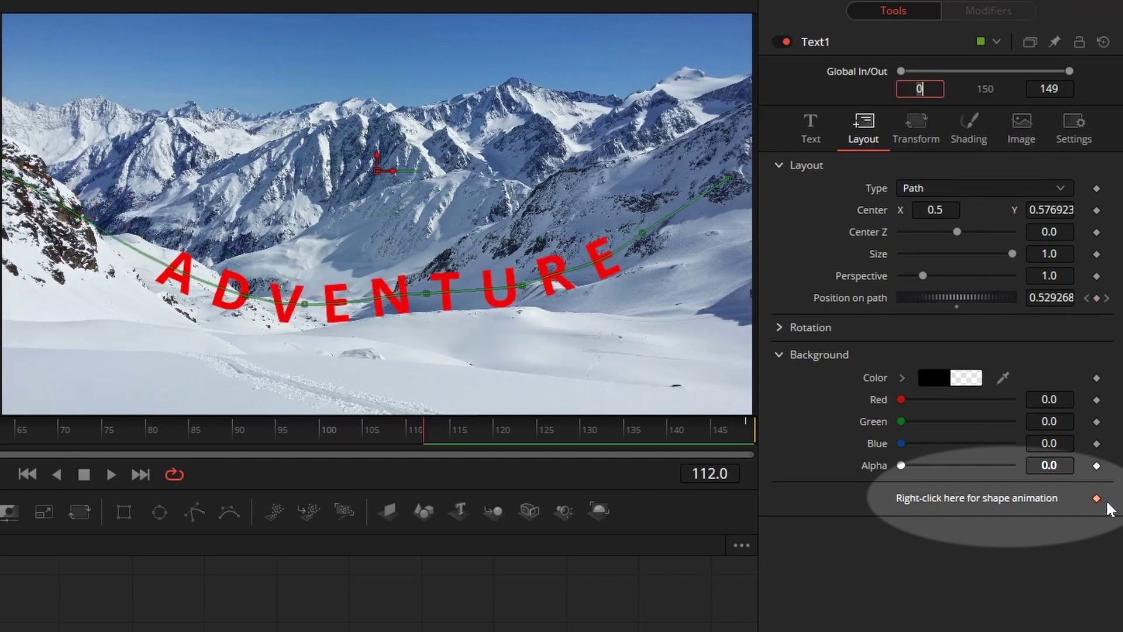
click(1098, 502)
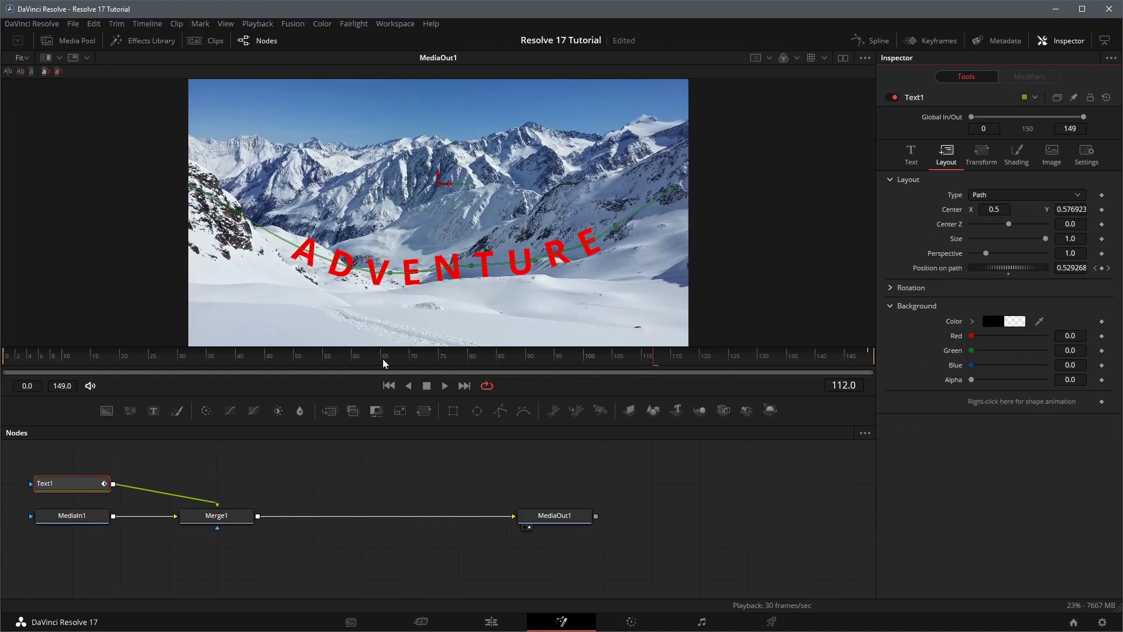
drag(104, 359, 4, 366)
key(space)
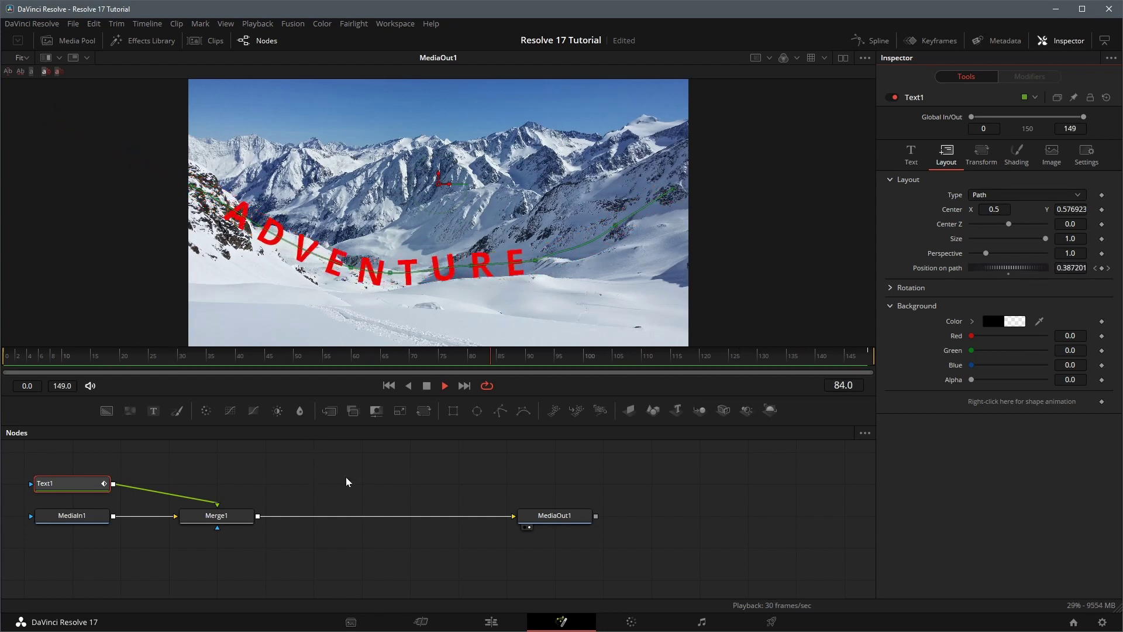
click(129, 544)
key(space)
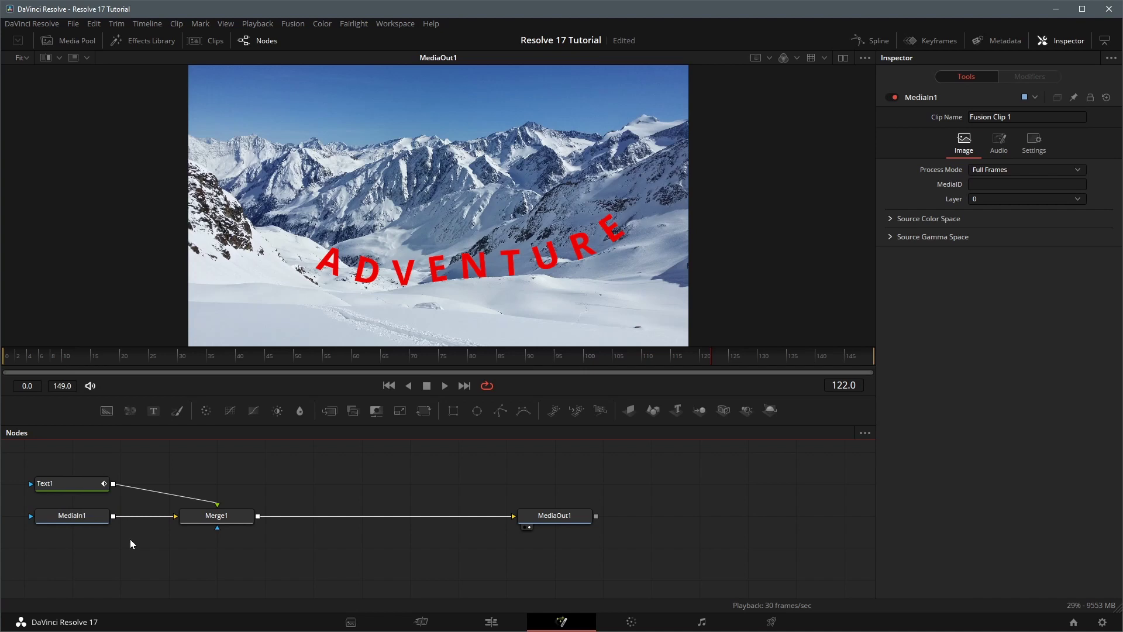
Copy the MediaIn1 mountain node and call up the paste menu in empty node-graph space.
click(73, 515)
key(ctrl+c)
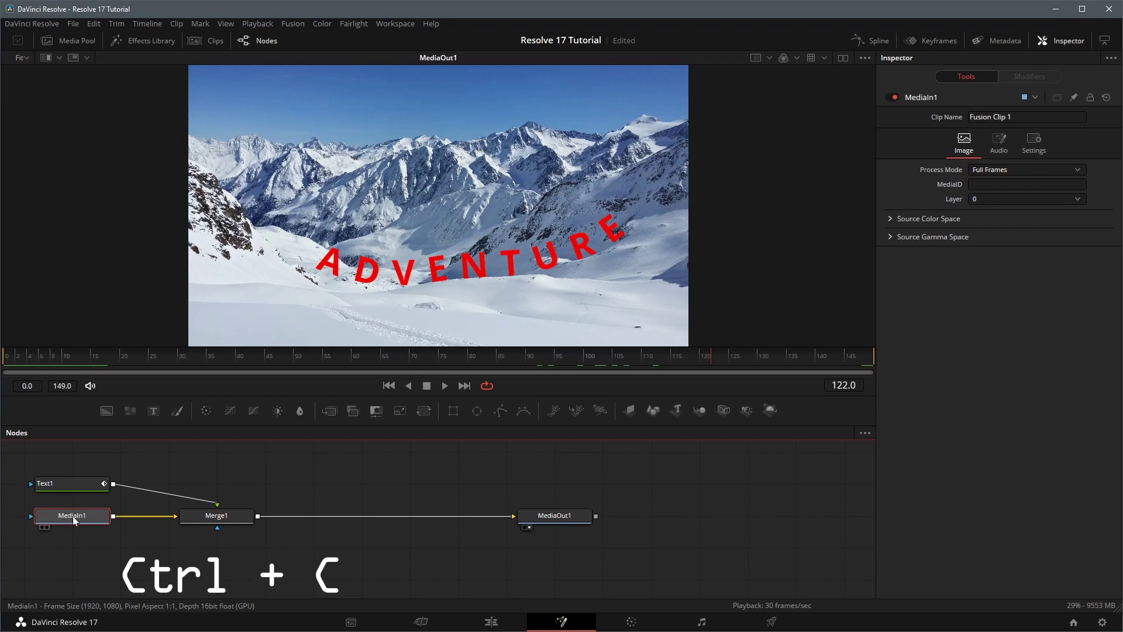
click(232, 479)
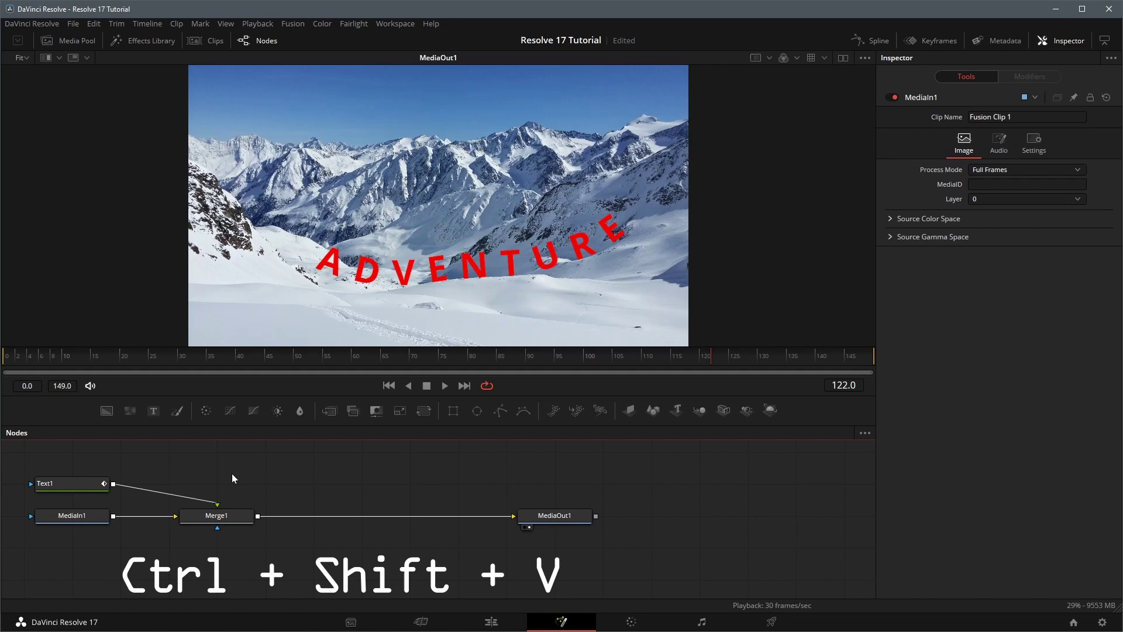
right_click(232, 472)
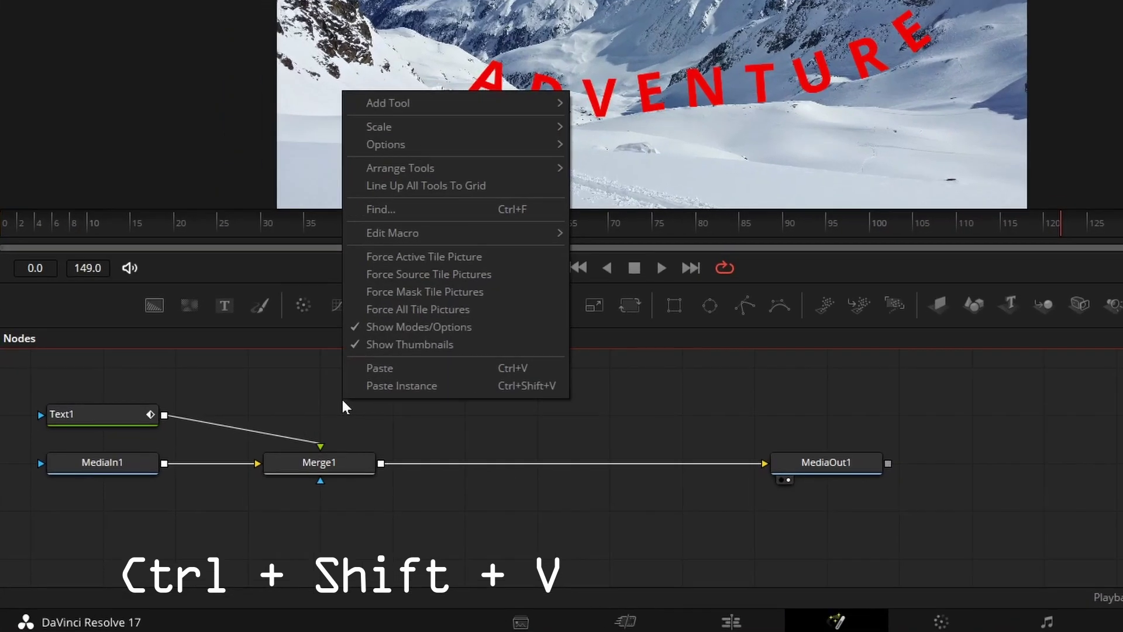
Paste Instance_MediaIn1 and merge it over Merge1 through a new Merge2 feeding MediaOut1.
click(388, 386)
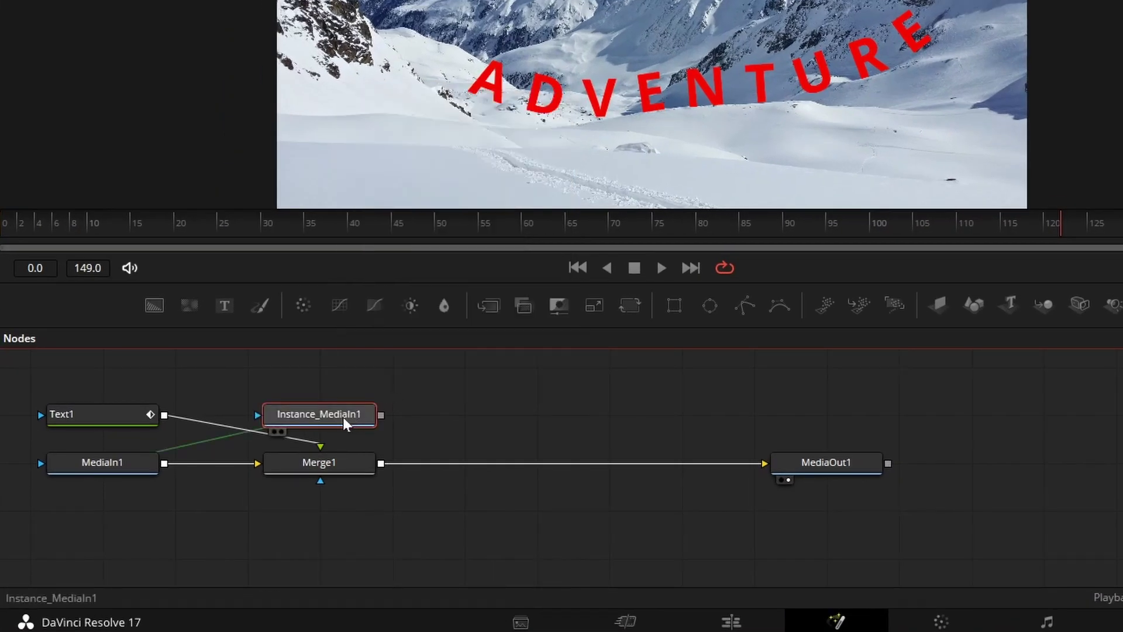
drag(321, 413, 311, 531)
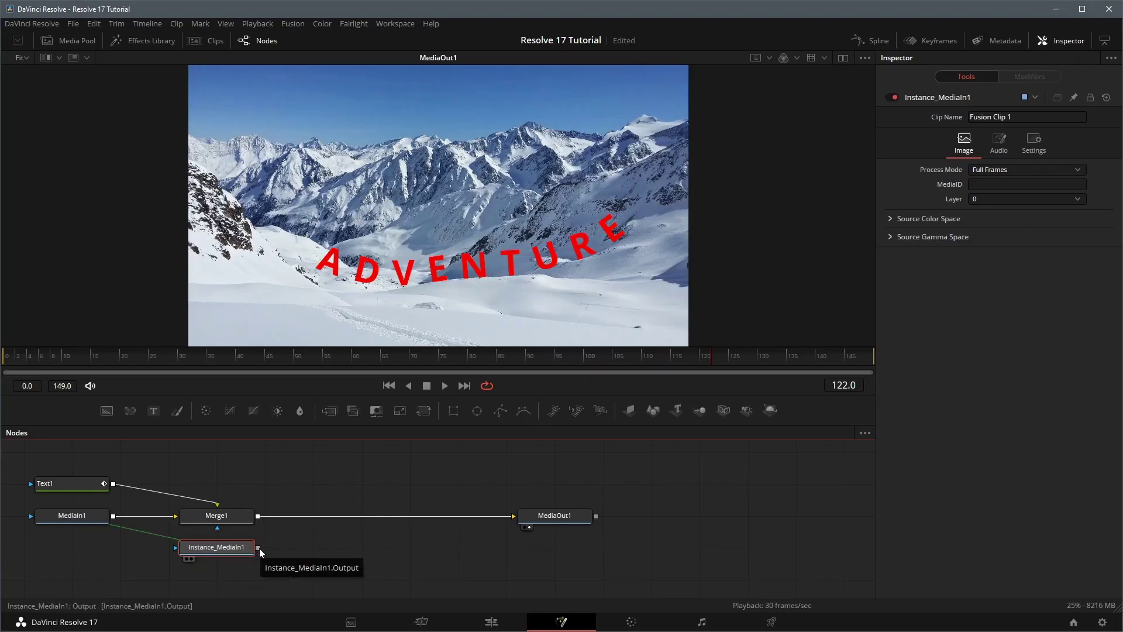
drag(258, 549, 259, 520)
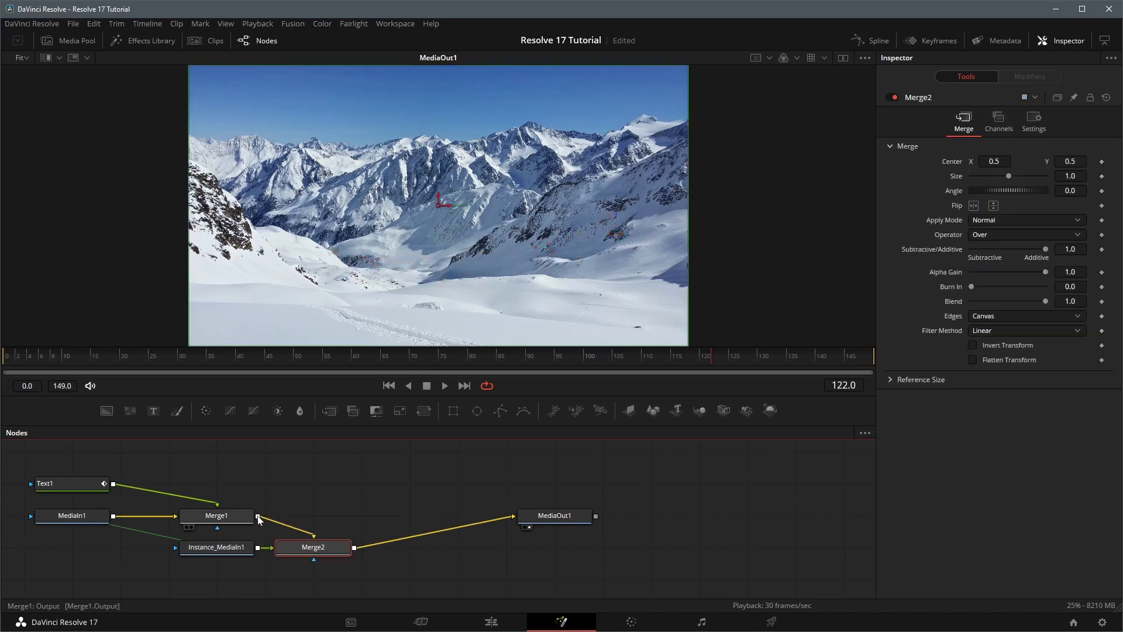
drag(320, 549, 345, 524)
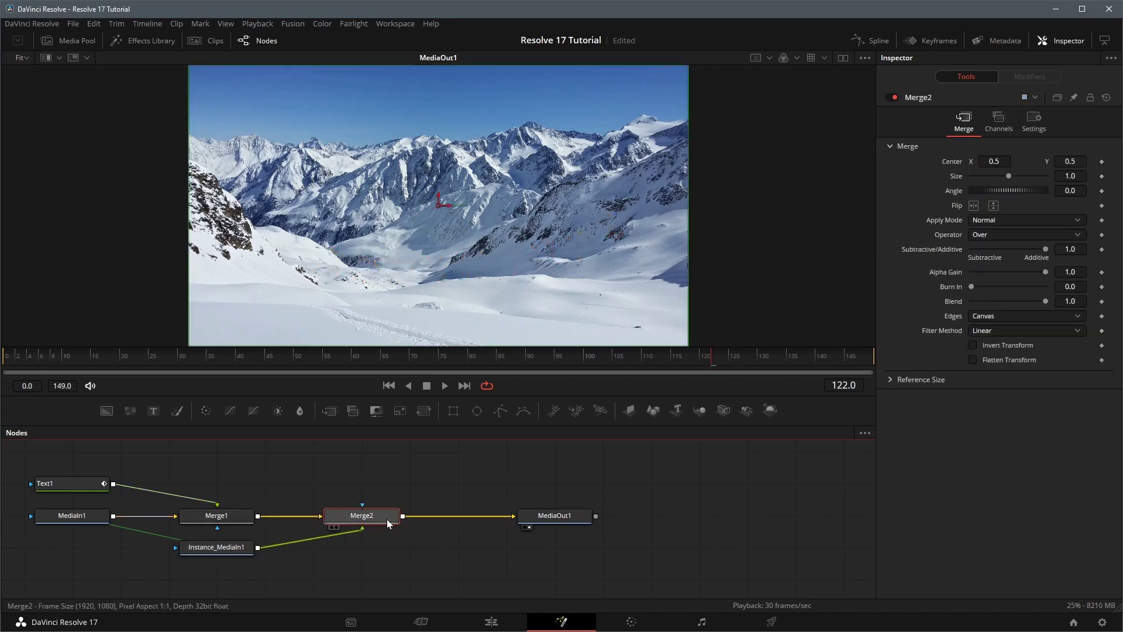
click(216, 547)
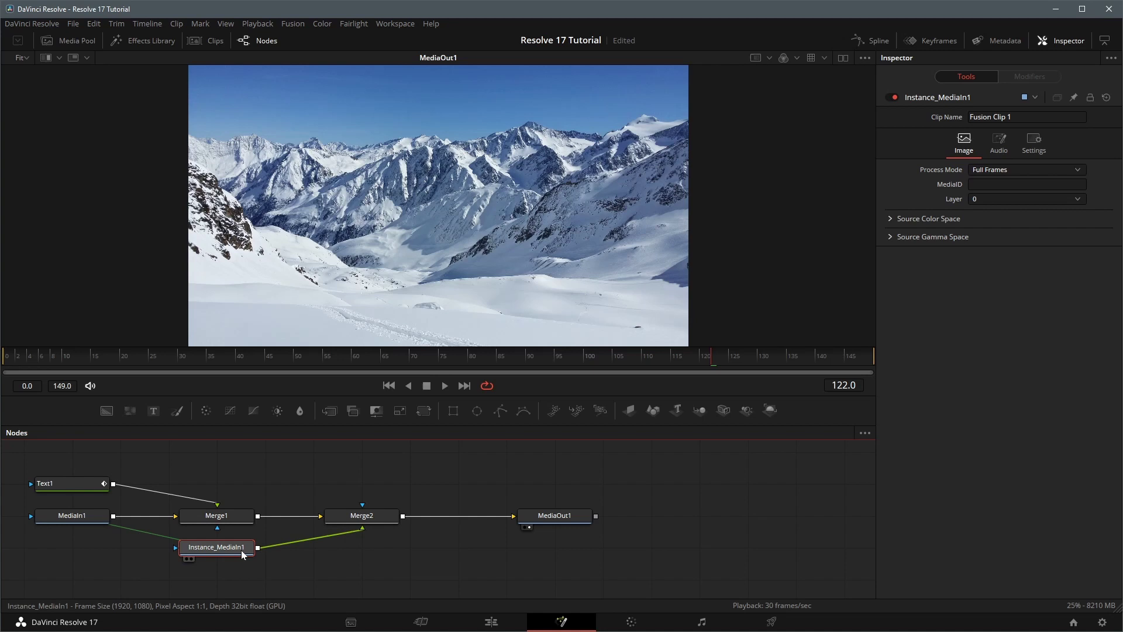
Add a Polygon1 mask to Instance_MediaIn1 and align the nodes into tidy rows.
click(499, 413)
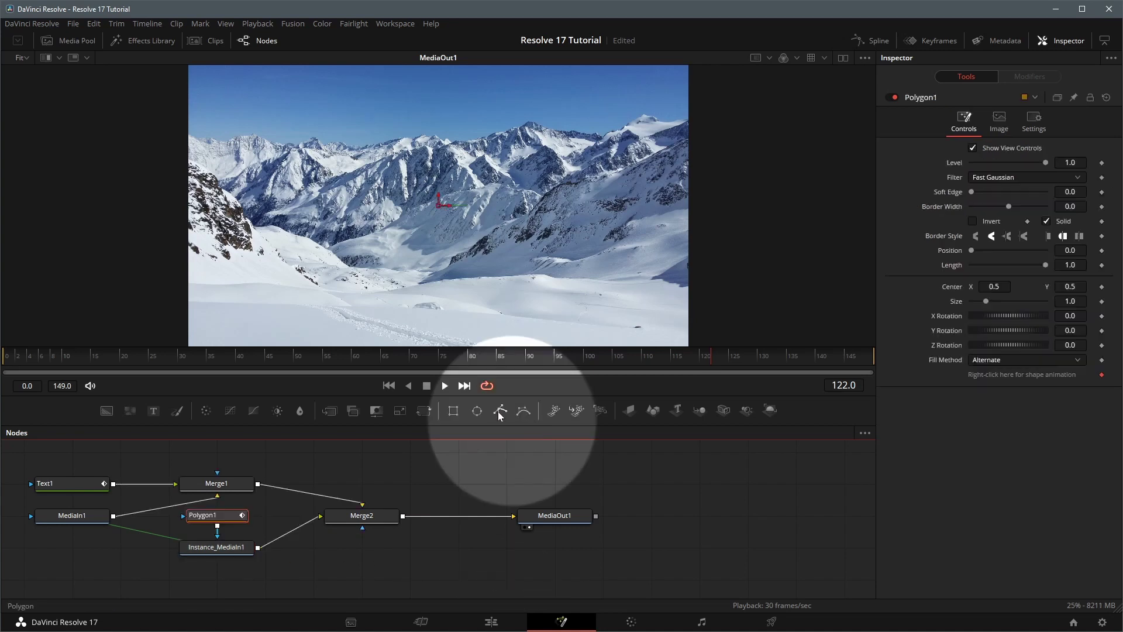
drag(214, 521, 214, 563)
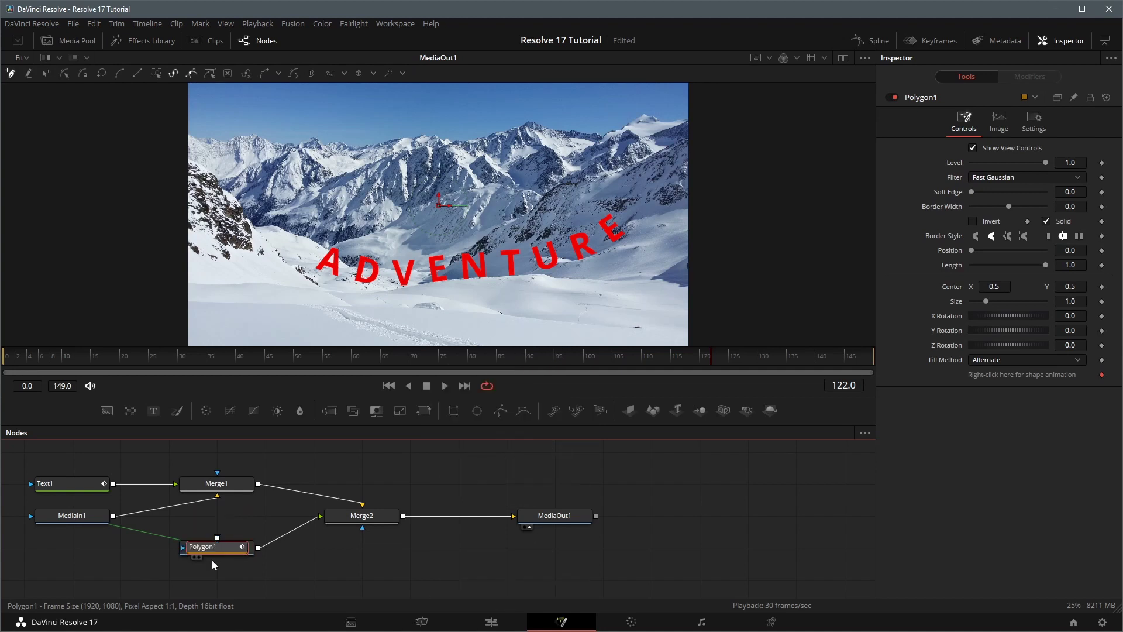
click(223, 498)
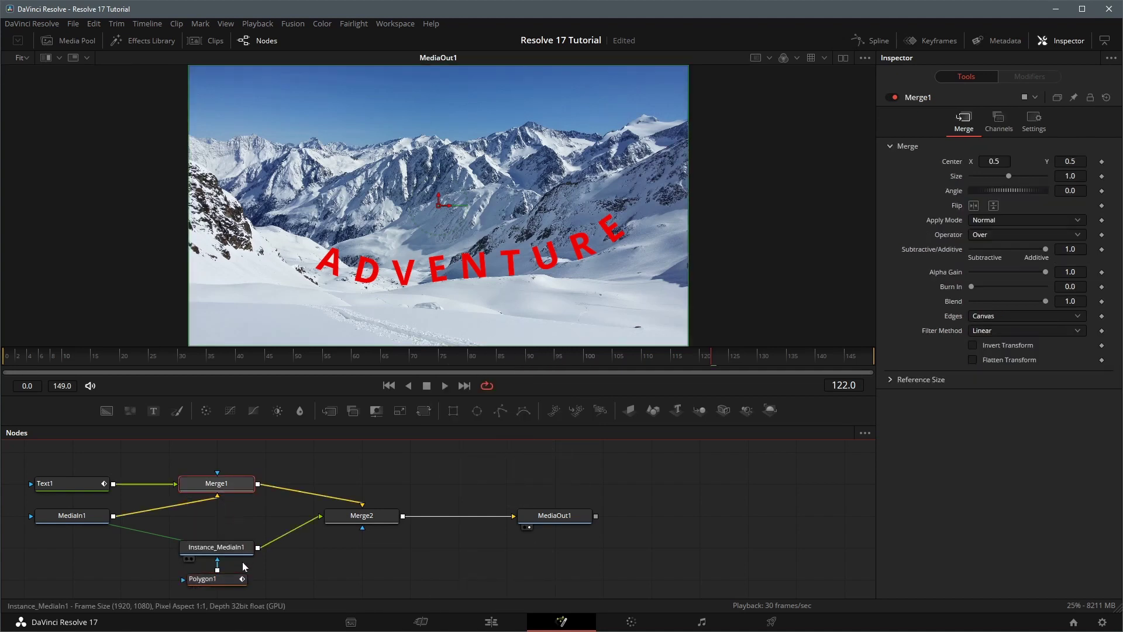
drag(373, 520, 374, 489)
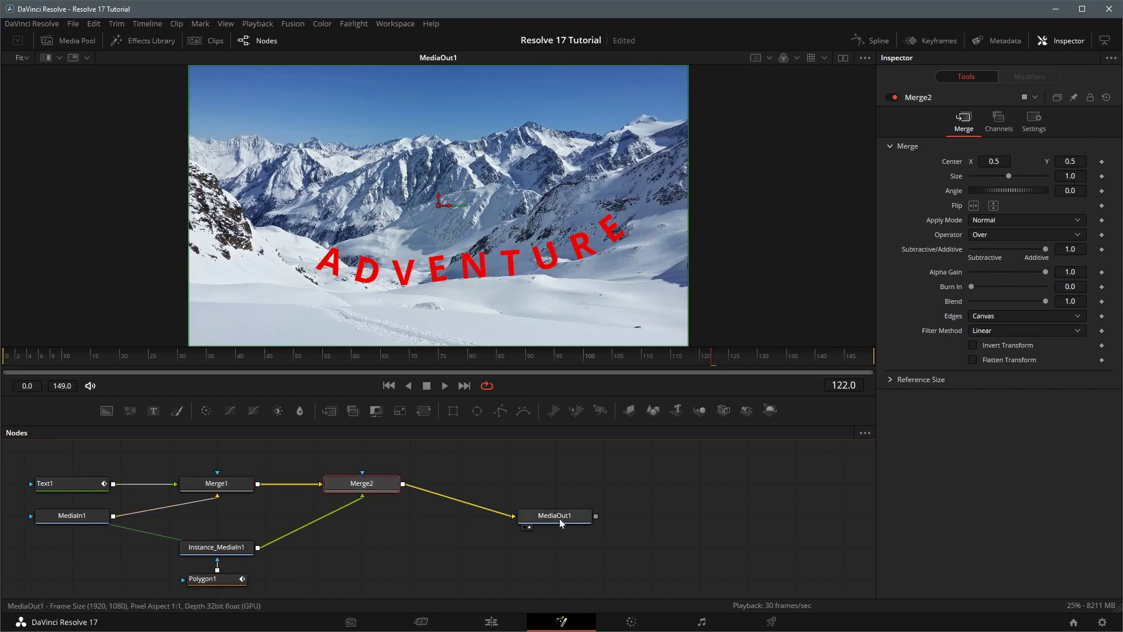
drag(559, 518, 559, 487)
drag(195, 552, 338, 526)
drag(208, 582, 355, 560)
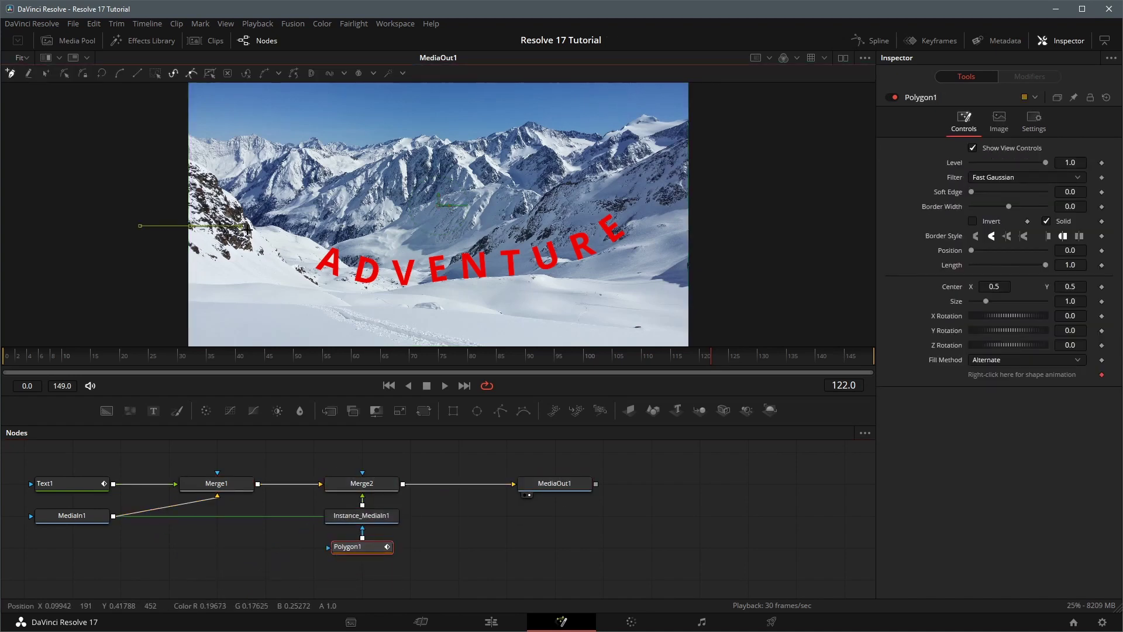
Trace and close the polygon along the left snow ridge down to the bottom-left corner.
click(190, 226)
click(255, 227)
click(274, 224)
click(287, 231)
click(307, 237)
click(326, 250)
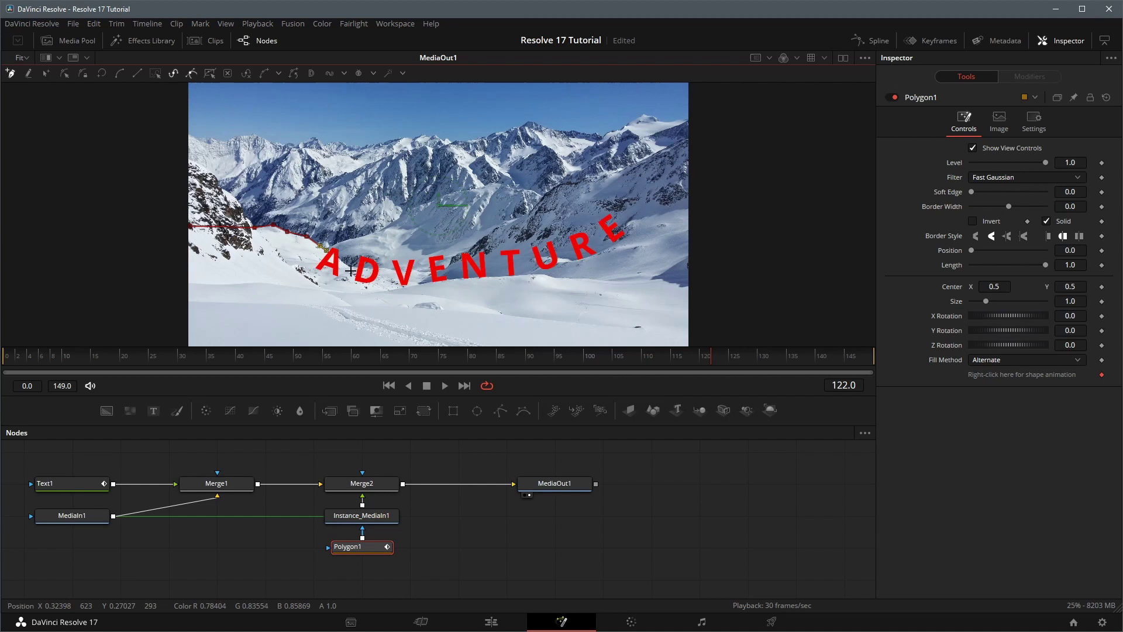
click(342, 261)
click(348, 267)
click(338, 300)
click(285, 344)
click(189, 344)
click(190, 226)
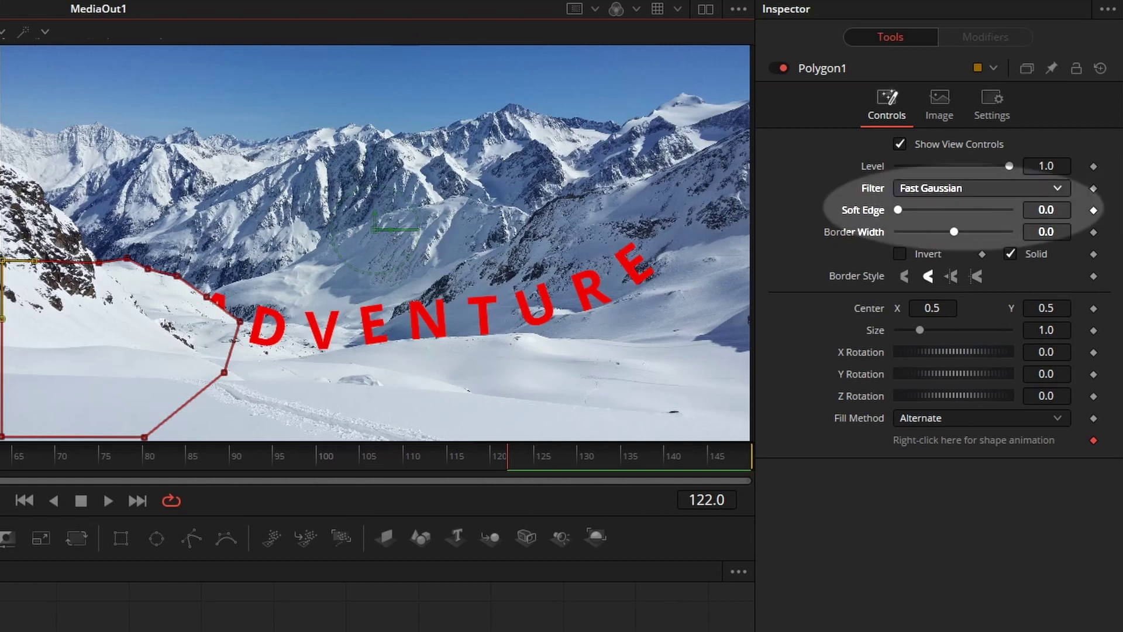
Set Polygon1's soft edge to 0.0029, then at frame 64 reshape its points to hug the left rocky slope.
drag(1043, 211, 1049, 211)
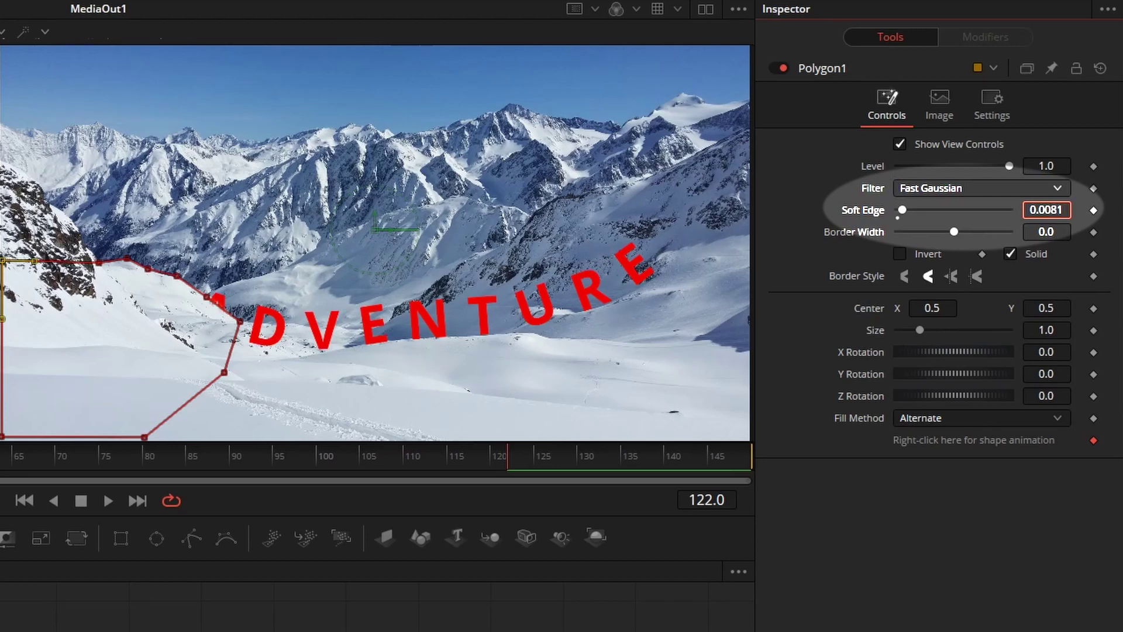
drag(1052, 211, 1047, 210)
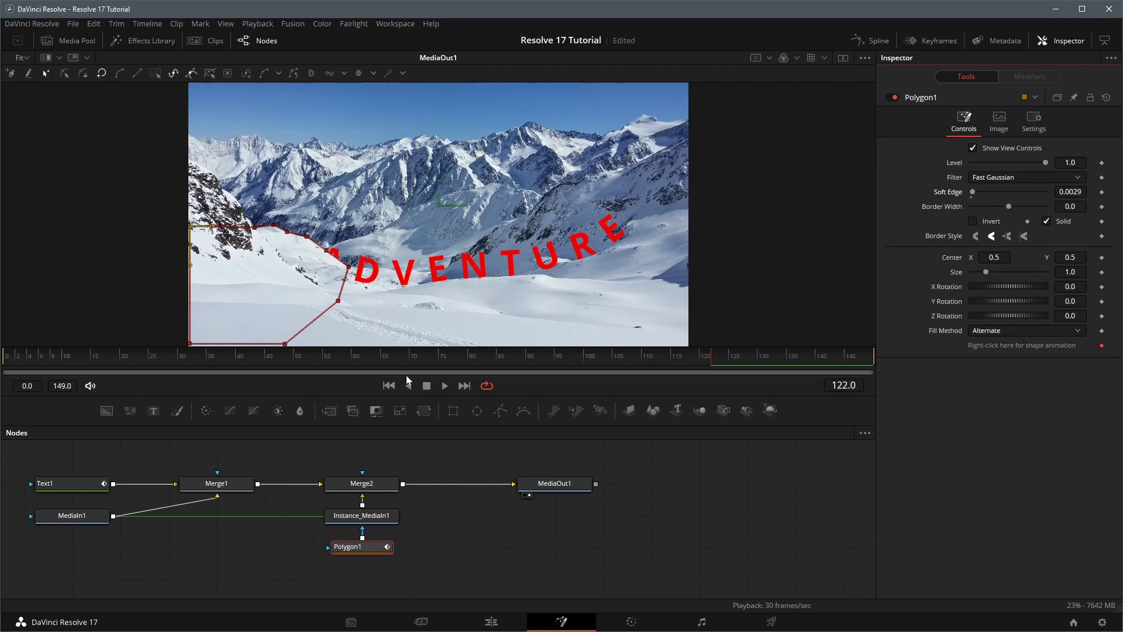
click(379, 358)
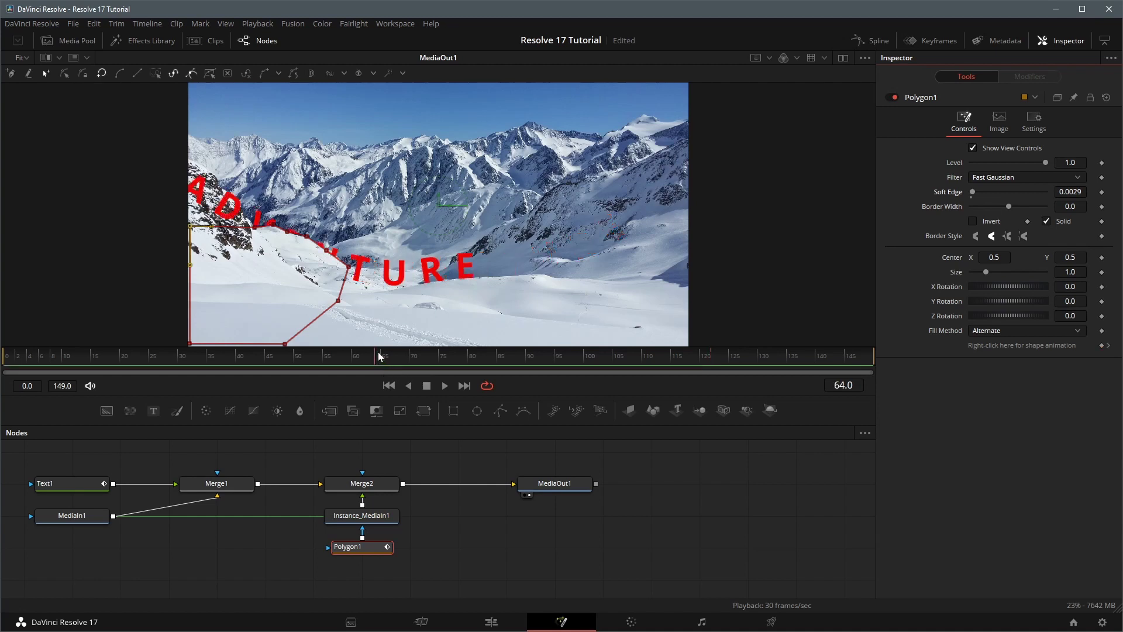
drag(228, 227, 188, 160)
drag(190, 226, 189, 224)
drag(243, 208, 250, 216)
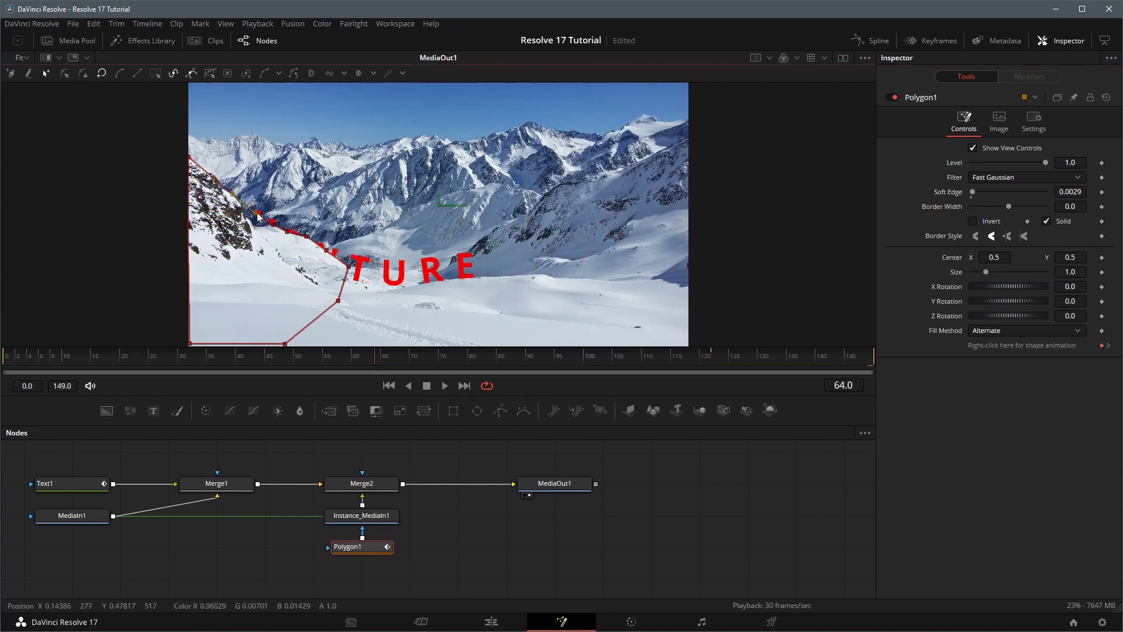
drag(349, 266, 327, 250)
drag(193, 358, 344, 368)
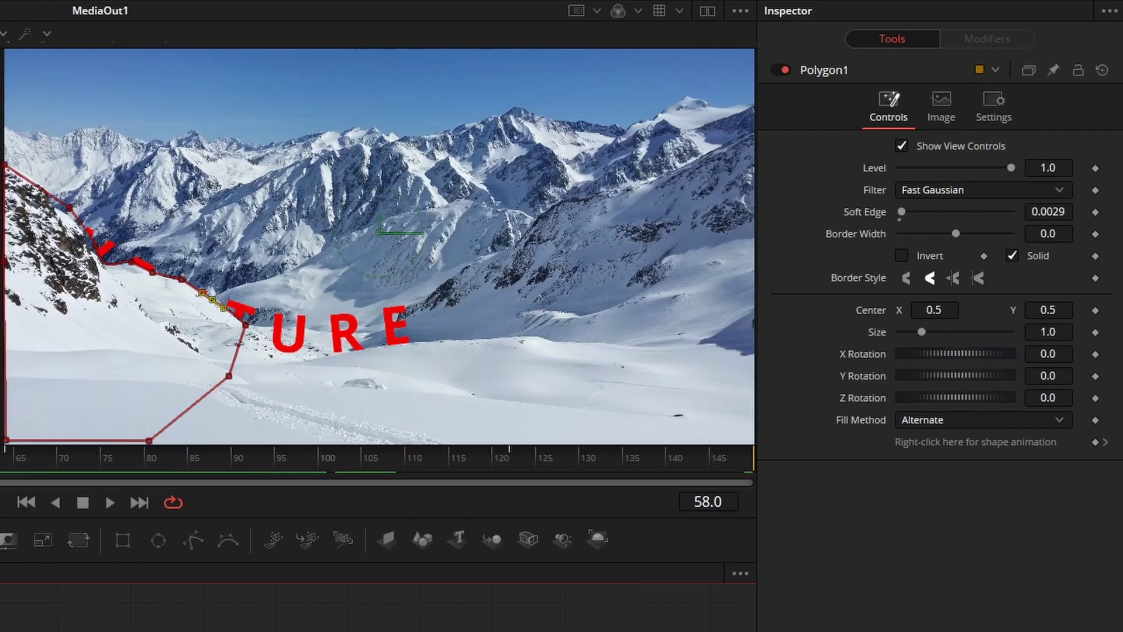
click(1105, 443)
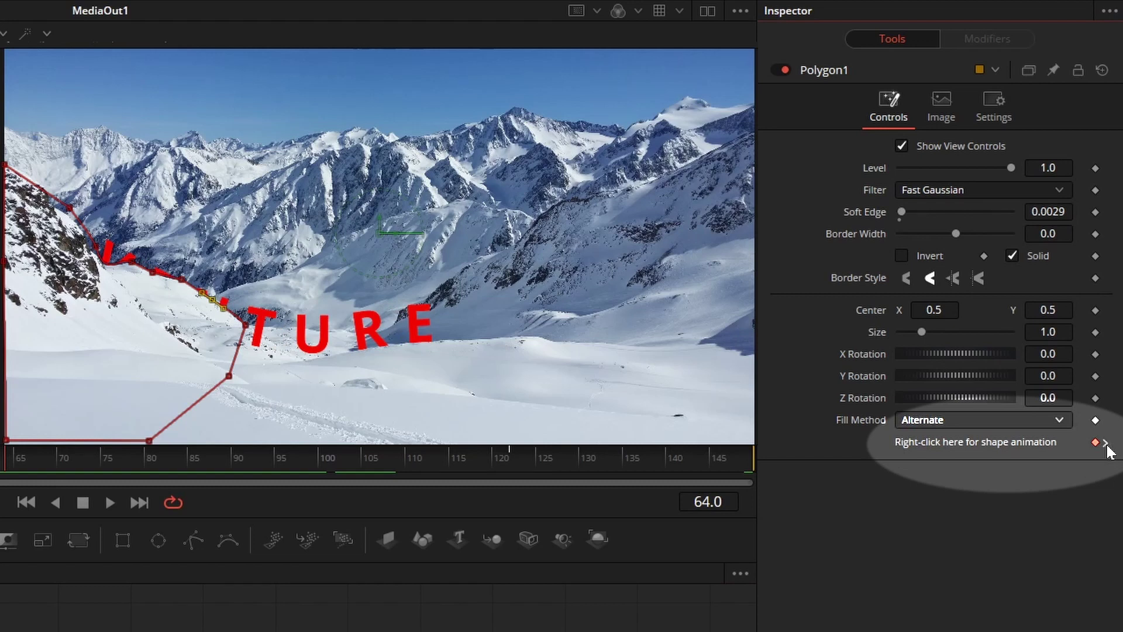
click(1106, 445)
click(1086, 442)
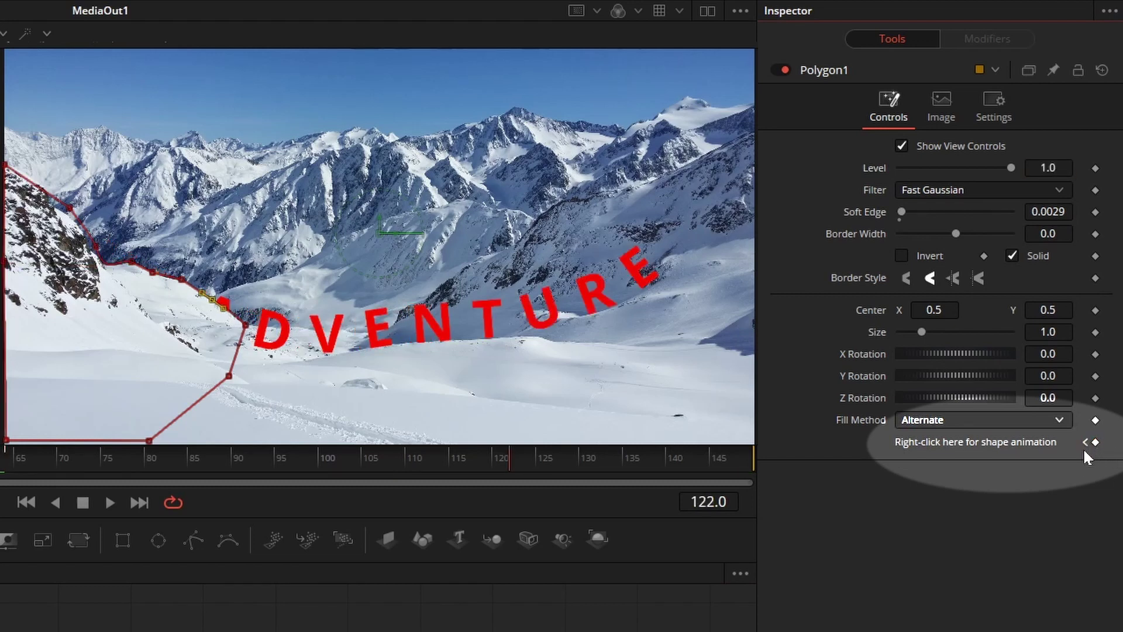
click(1095, 444)
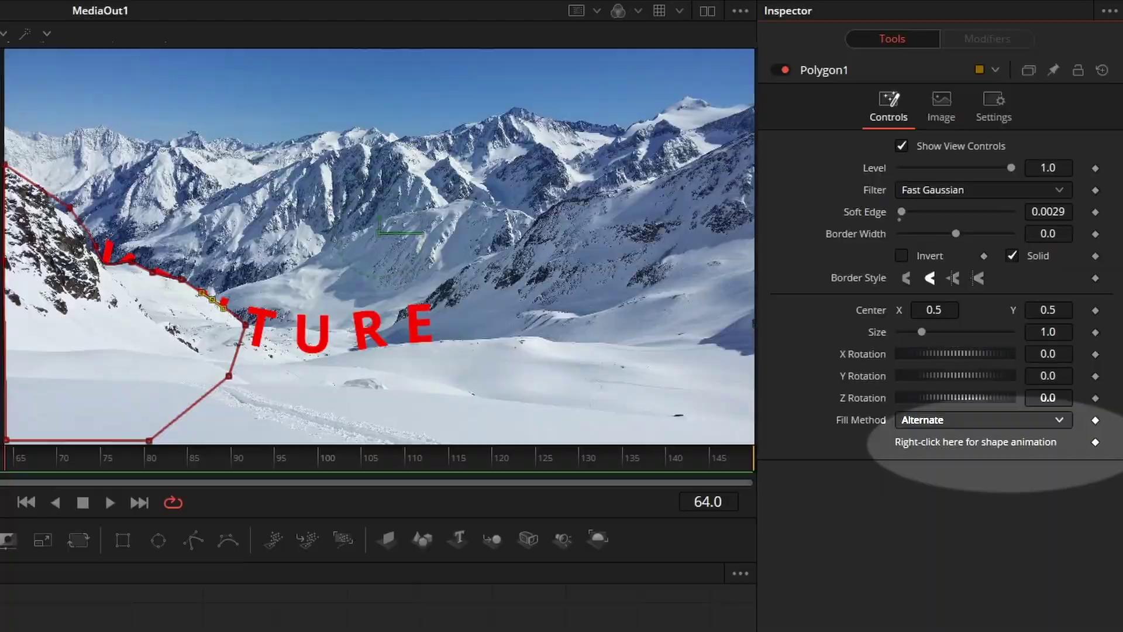
drag(158, 366, 424, 364)
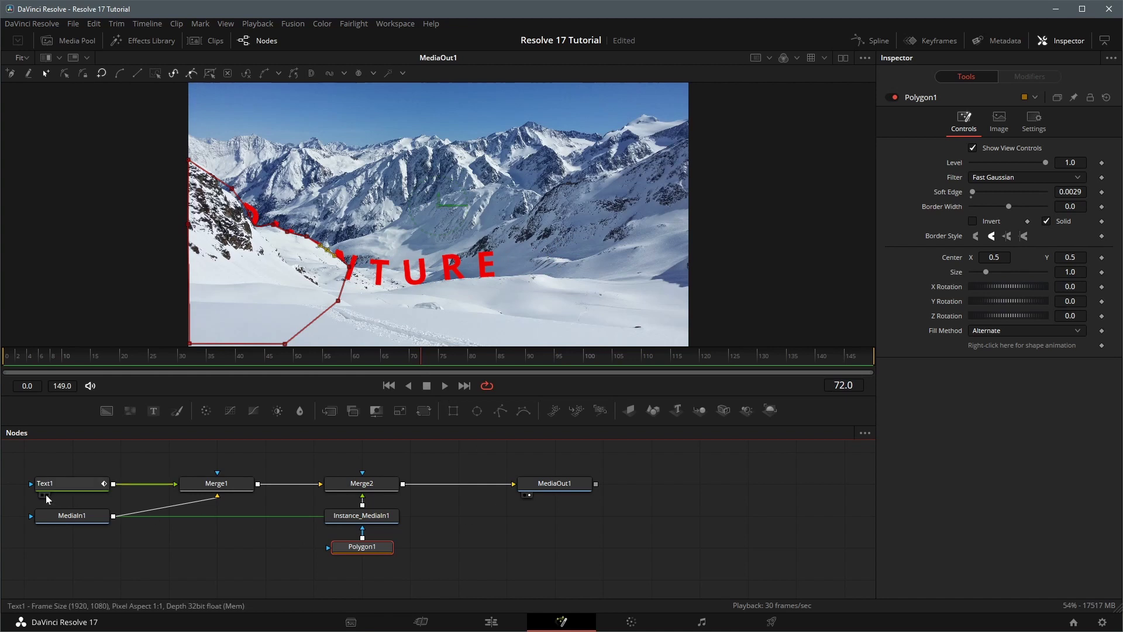
Drag Text1's path start beyond the viewer's left edge and scrub back to check the letters' travel.
click(58, 486)
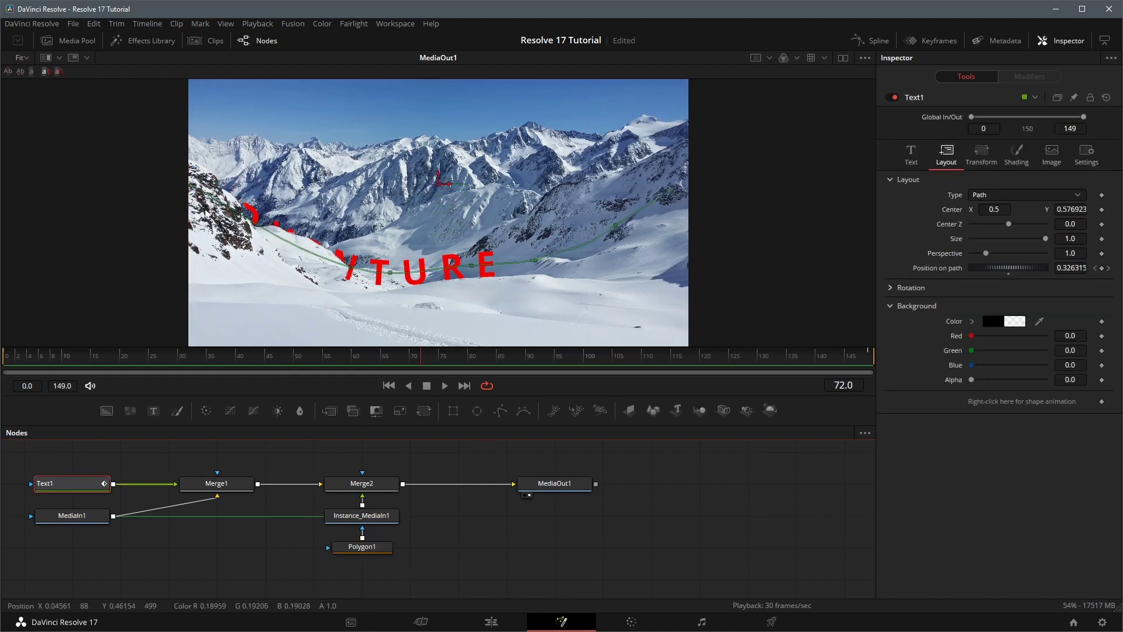
drag(190, 189, 181, 228)
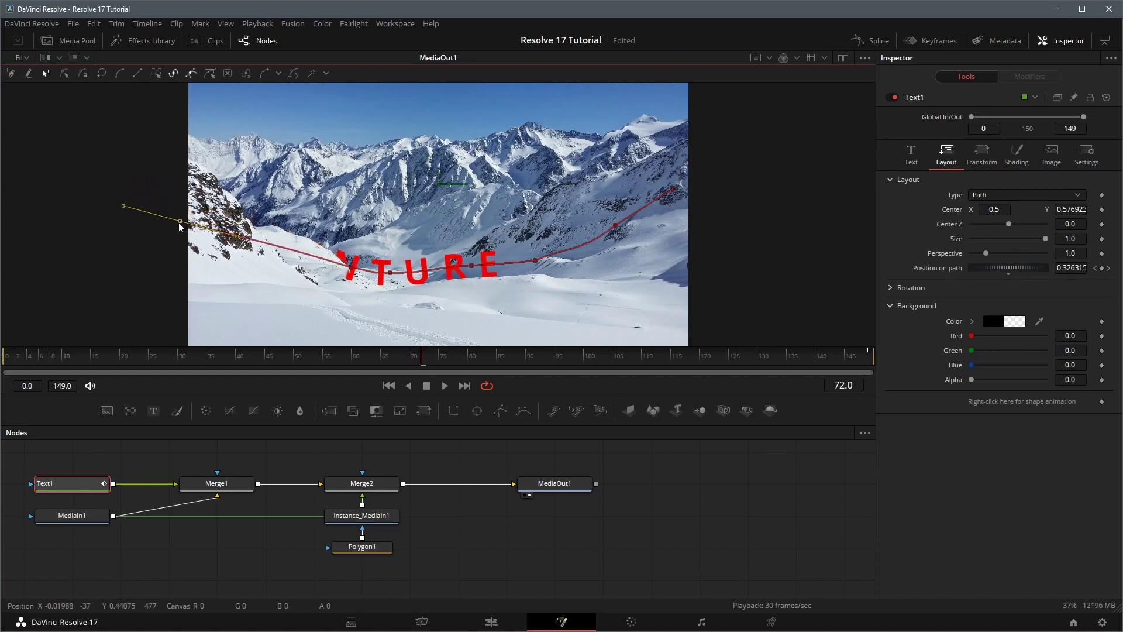
drag(343, 357, 166, 365)
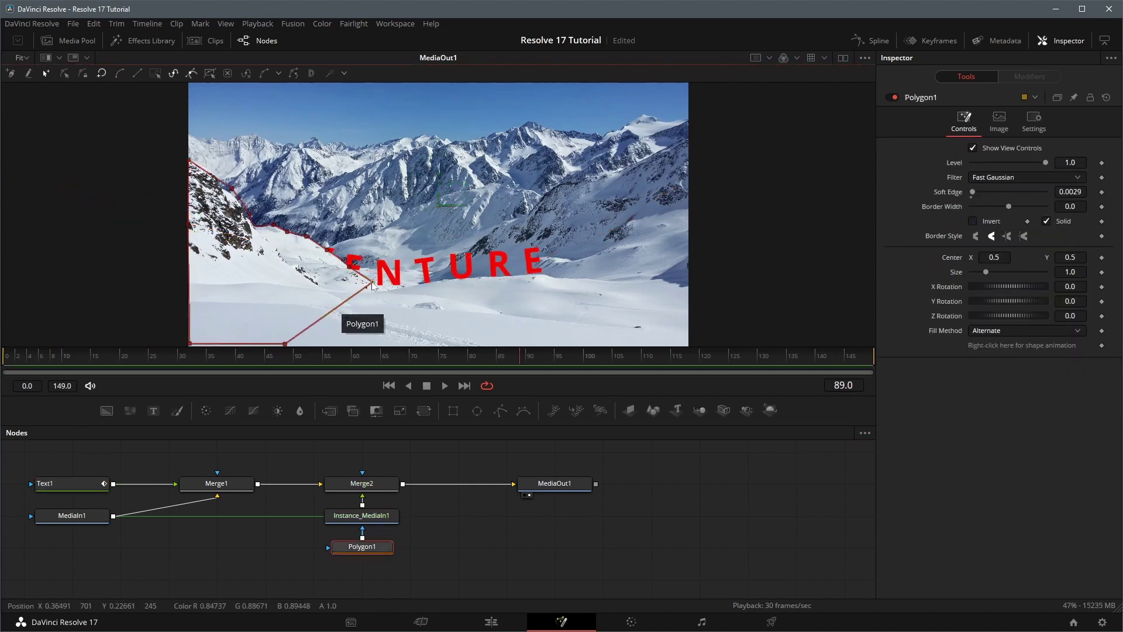
click(416, 357)
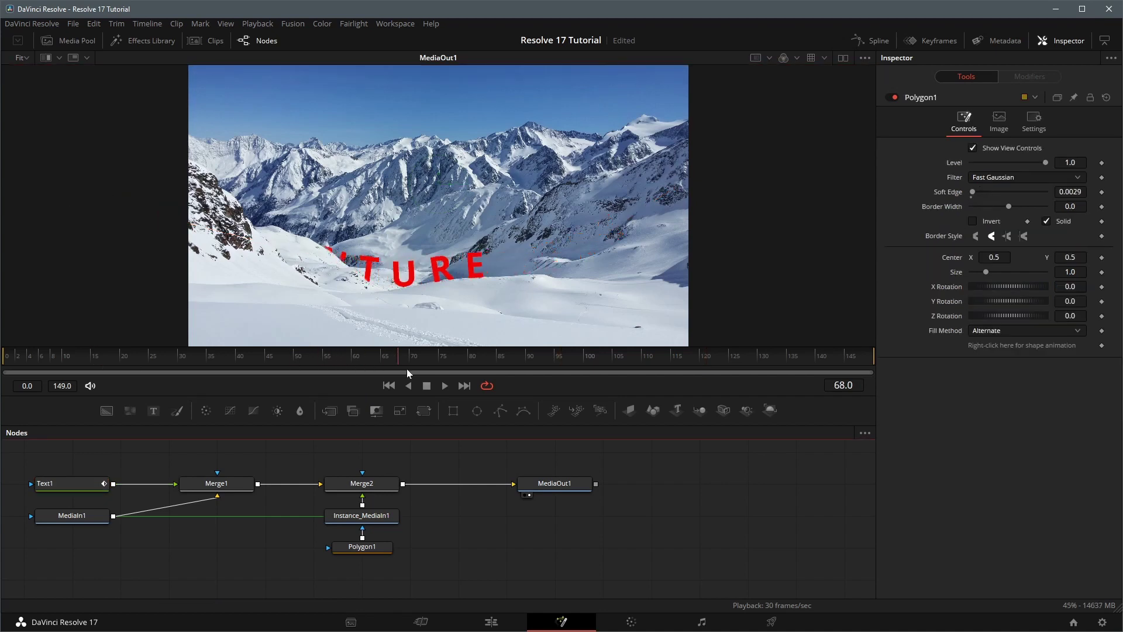
drag(406, 368, 184, 374)
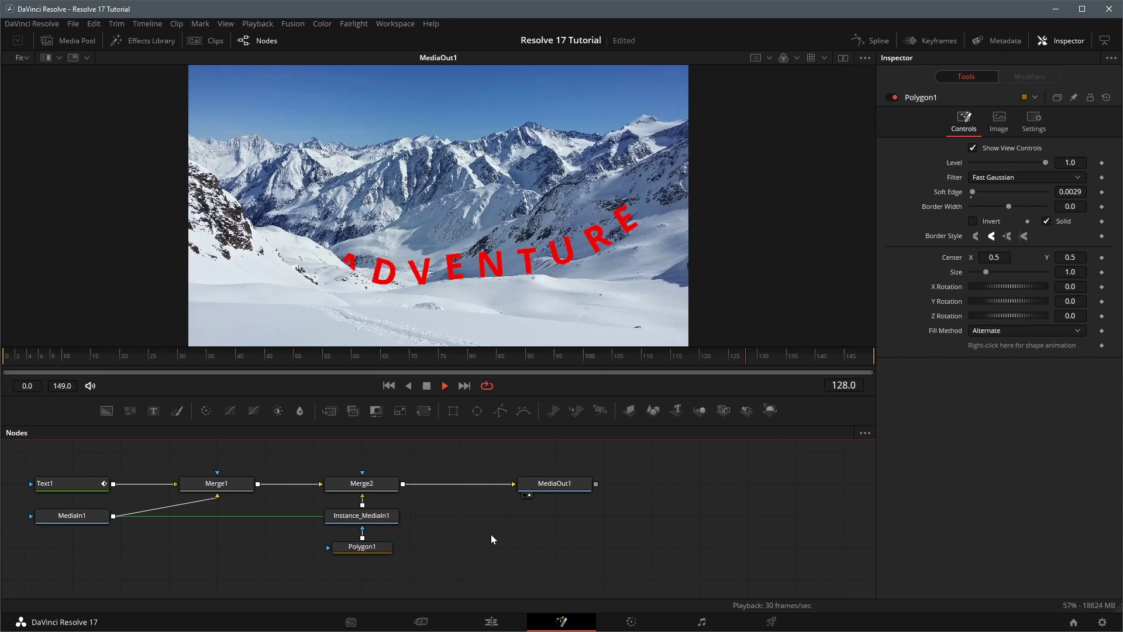
key(space)
Enable Text1's shading element 2 and set its Appearance to Text Fill.
click(68, 488)
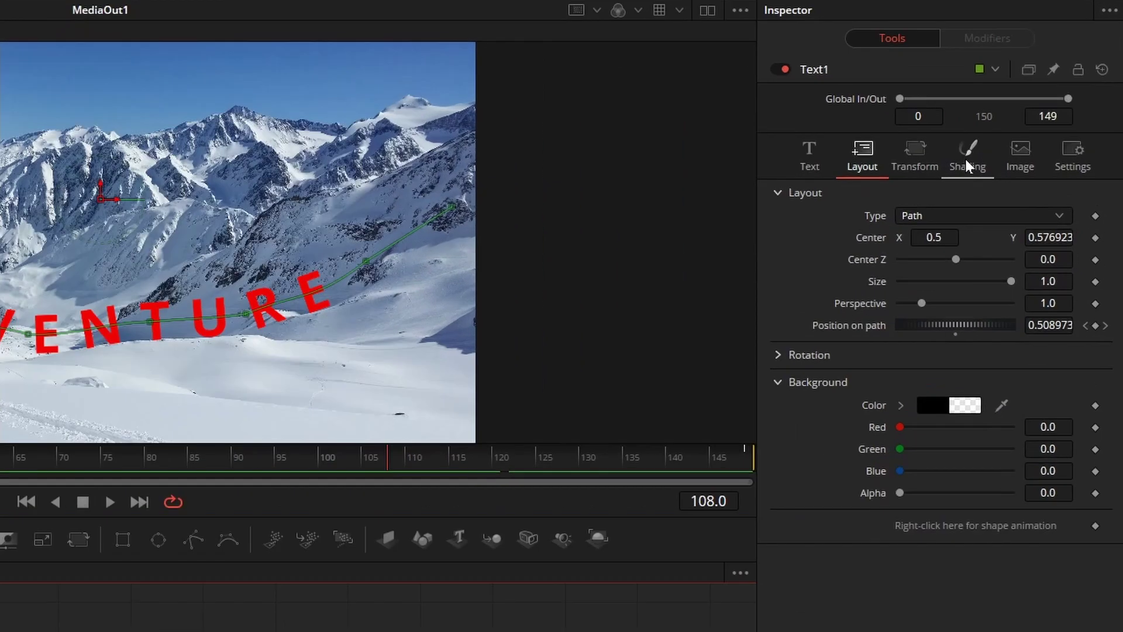
click(1014, 154)
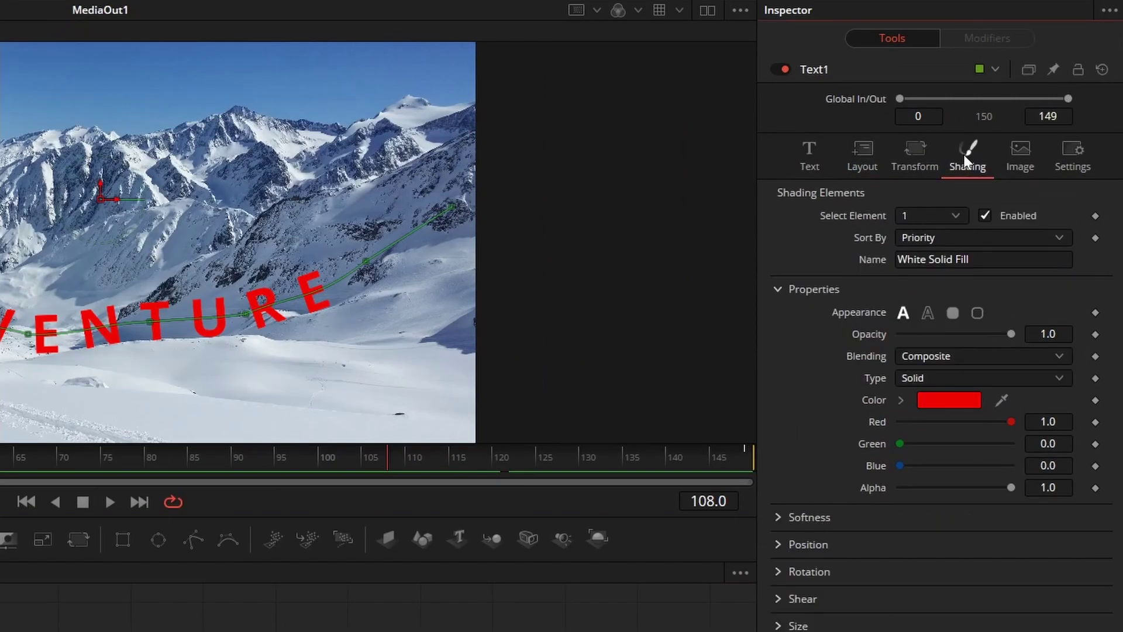
click(953, 218)
click(910, 258)
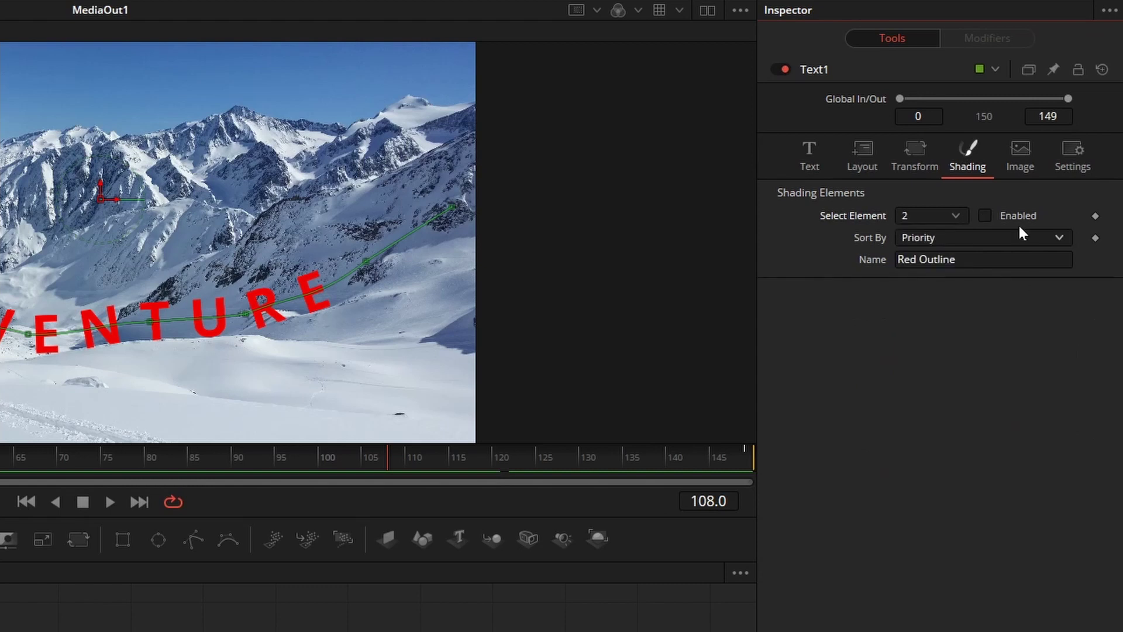
click(985, 216)
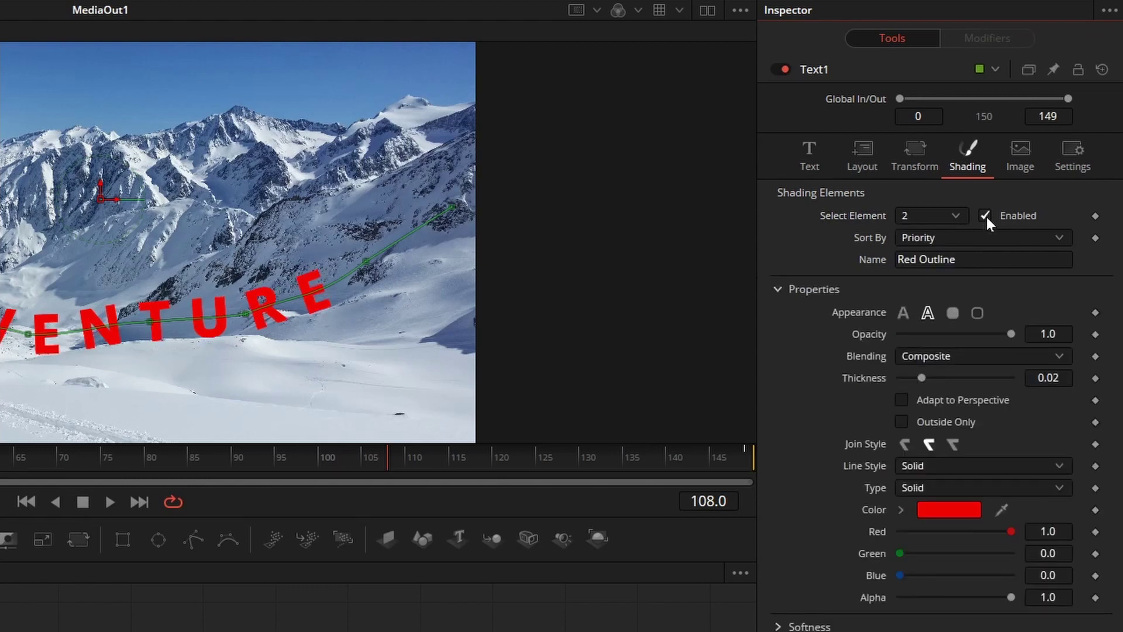
click(904, 315)
Colour element 2 black, tilt it to Rotation X -109.7, with Blue 0.12 and Alpha 0.512.
click(940, 402)
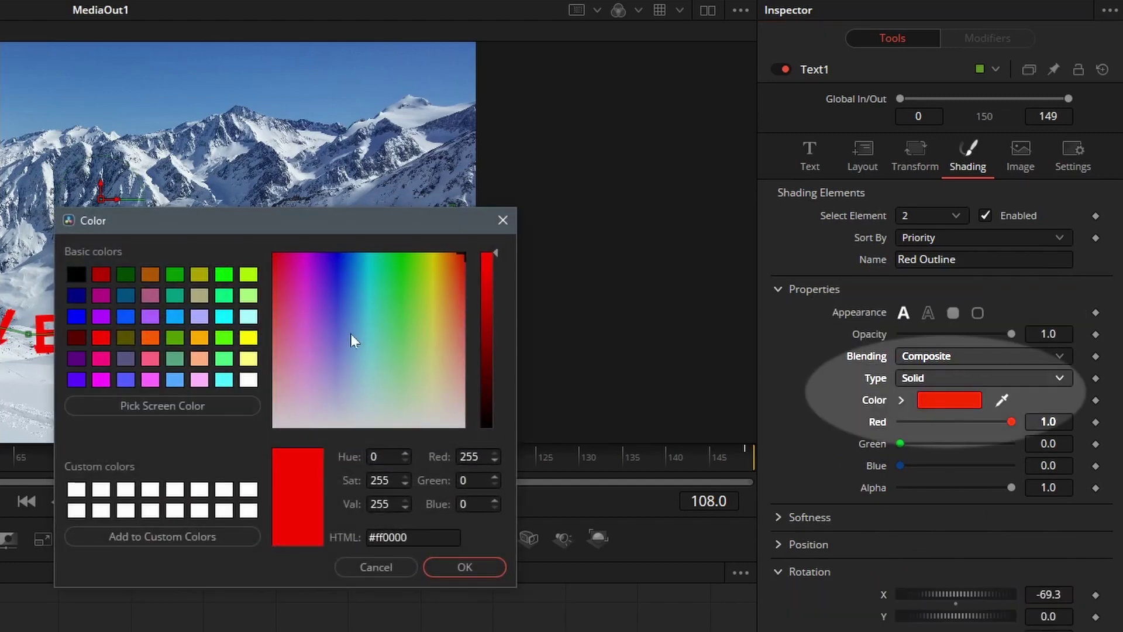
click(75, 274)
click(464, 566)
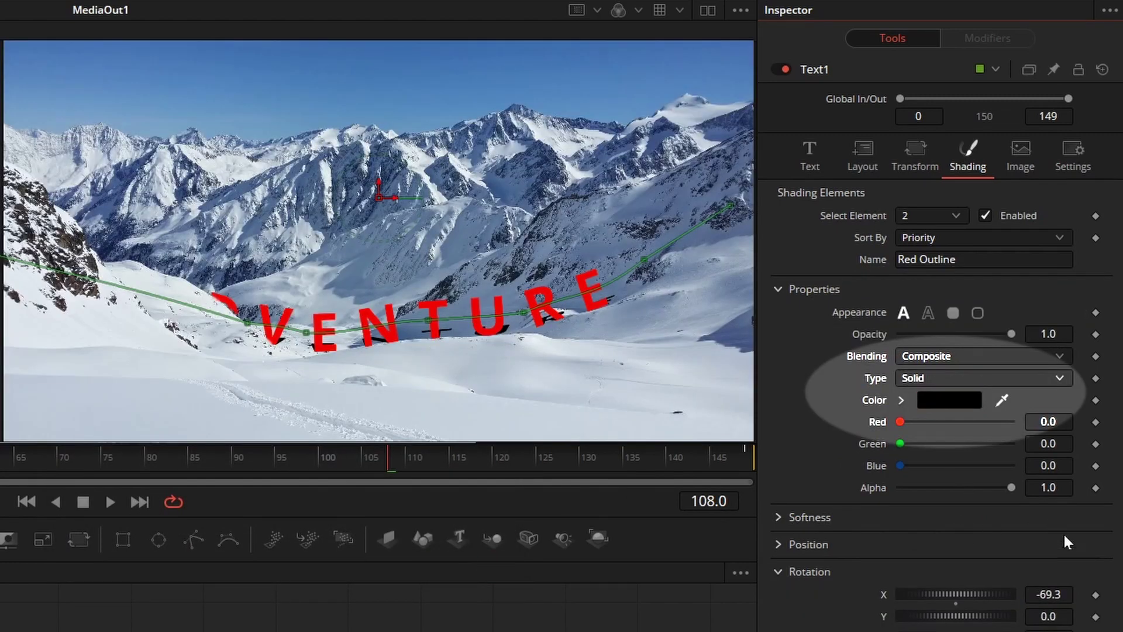
drag(1048, 594, 1015, 594)
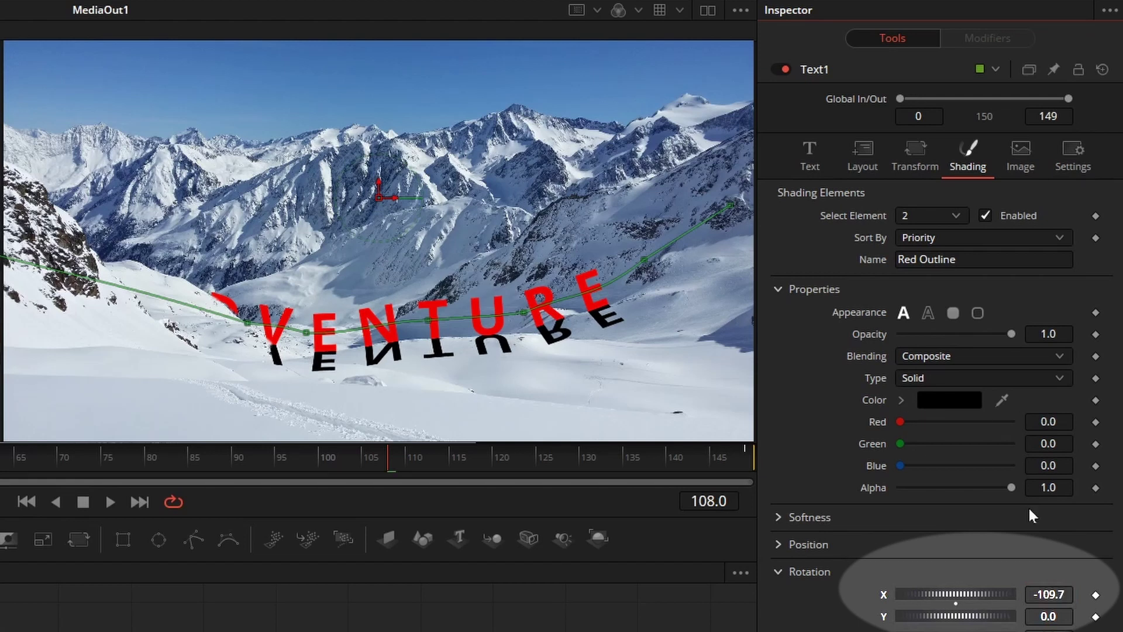
drag(1013, 489, 957, 494)
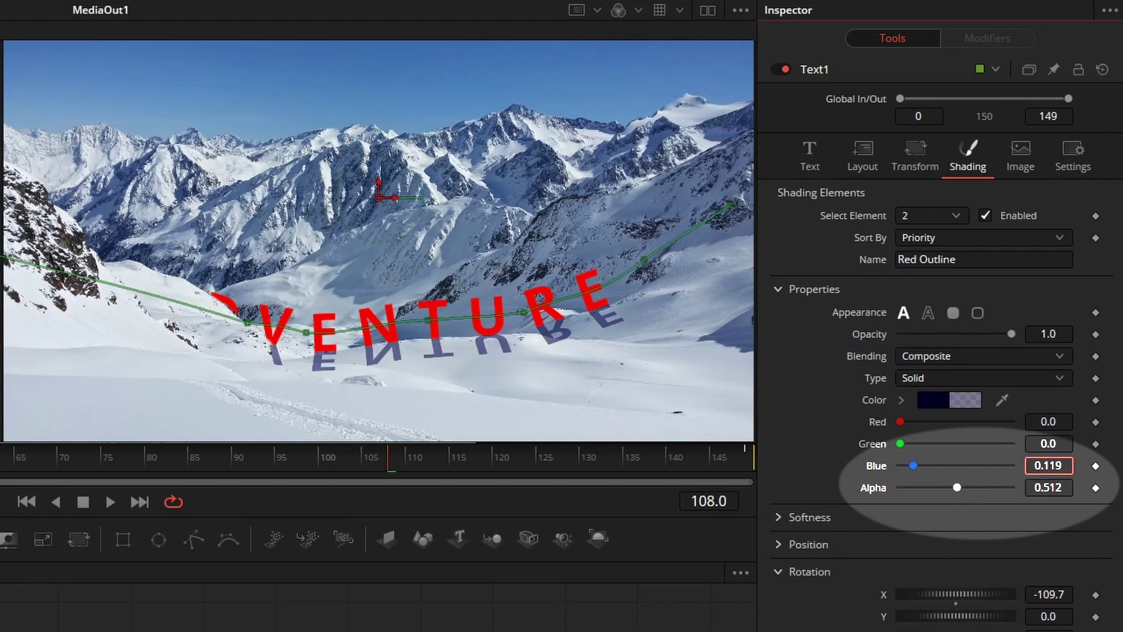
Give shading element 2 Softness X 2.49, Shear X 0.874 and Position Offset Y -0.006.
click(1031, 516)
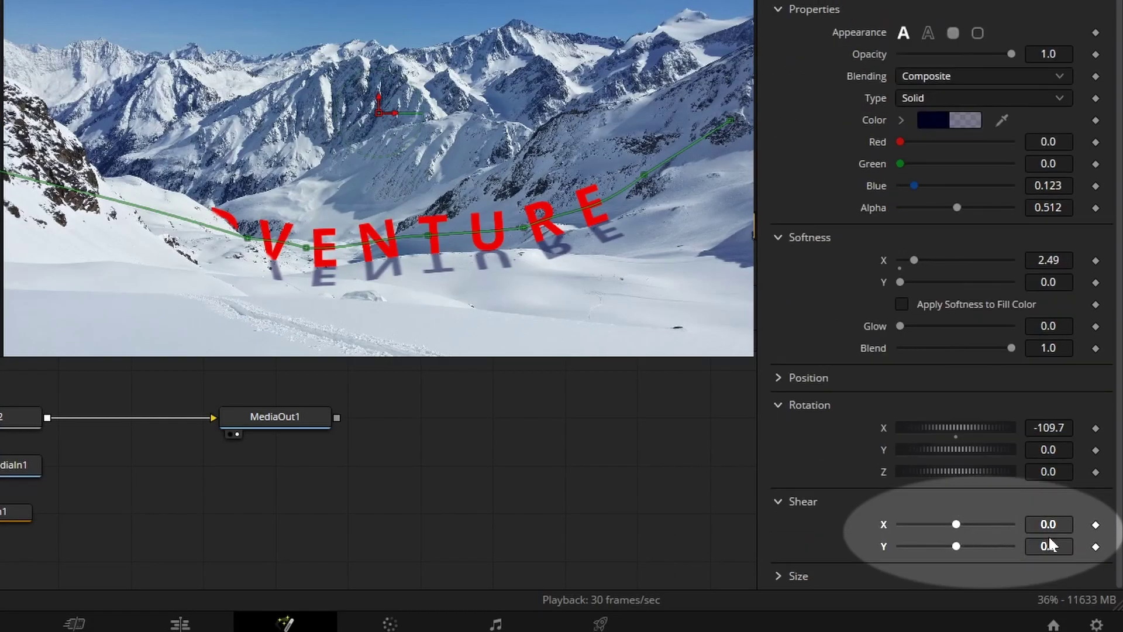
drag(1049, 525, 1122, 524)
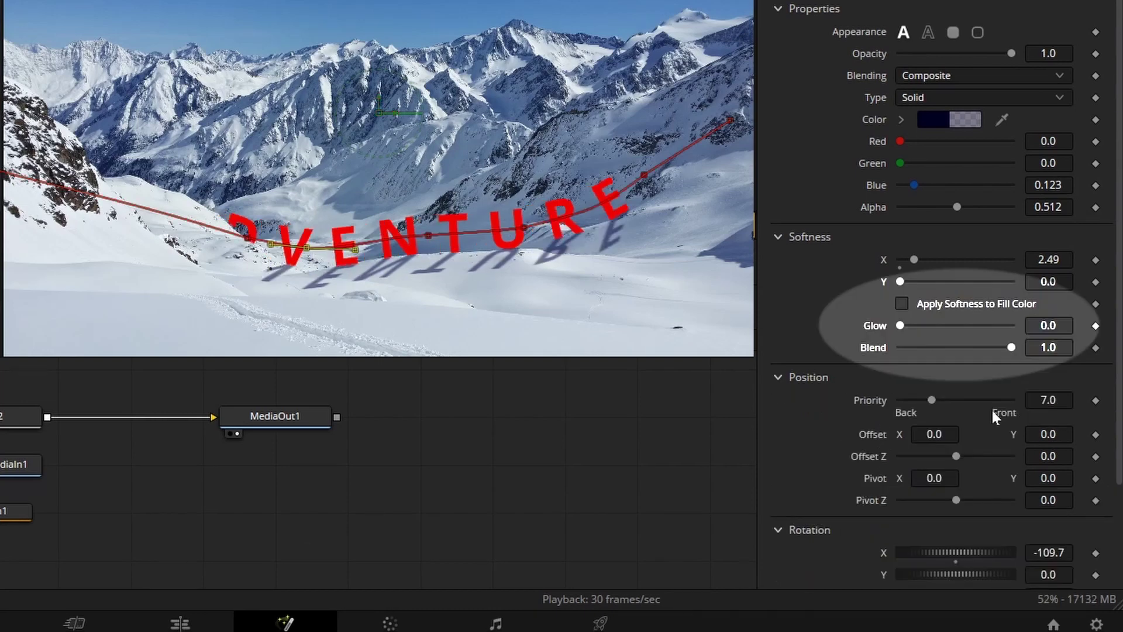
scroll(935, 293, down, 3)
drag(1048, 328, 1057, 329)
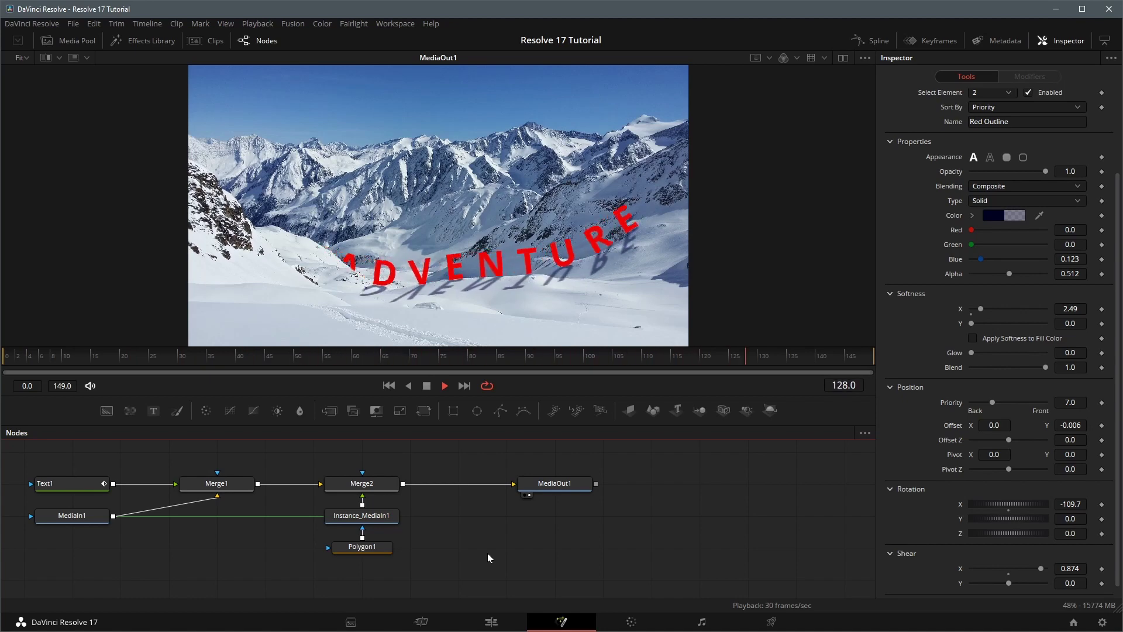
Stop playback, switch to the Edit page and play Fusion Clip 1 from the timeline start.
key(space)
click(491, 623)
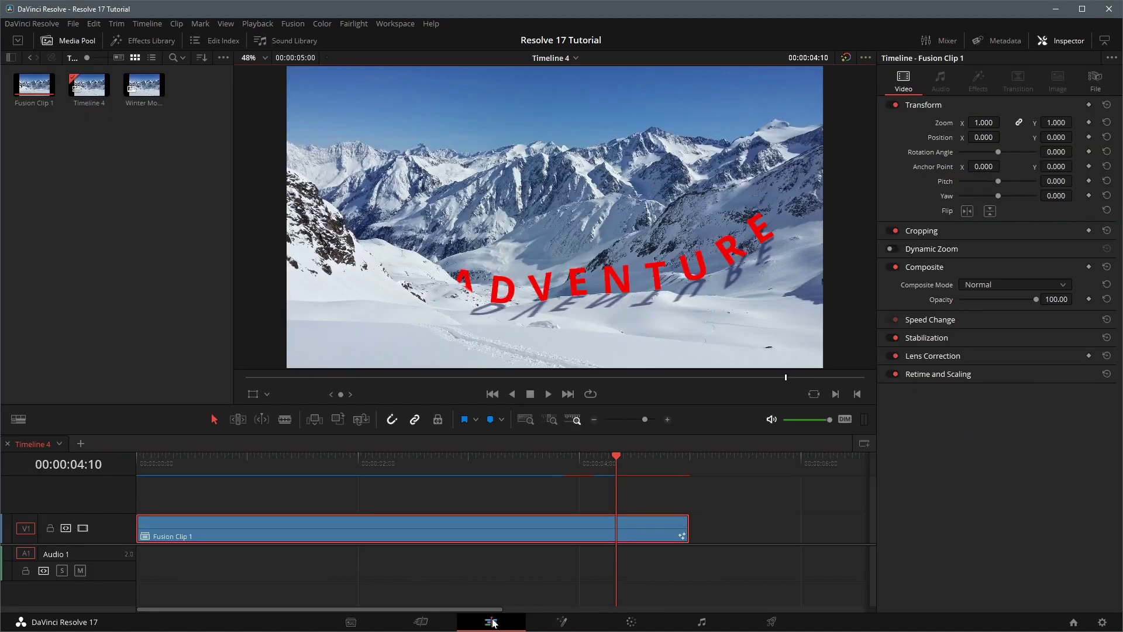
click(138, 454)
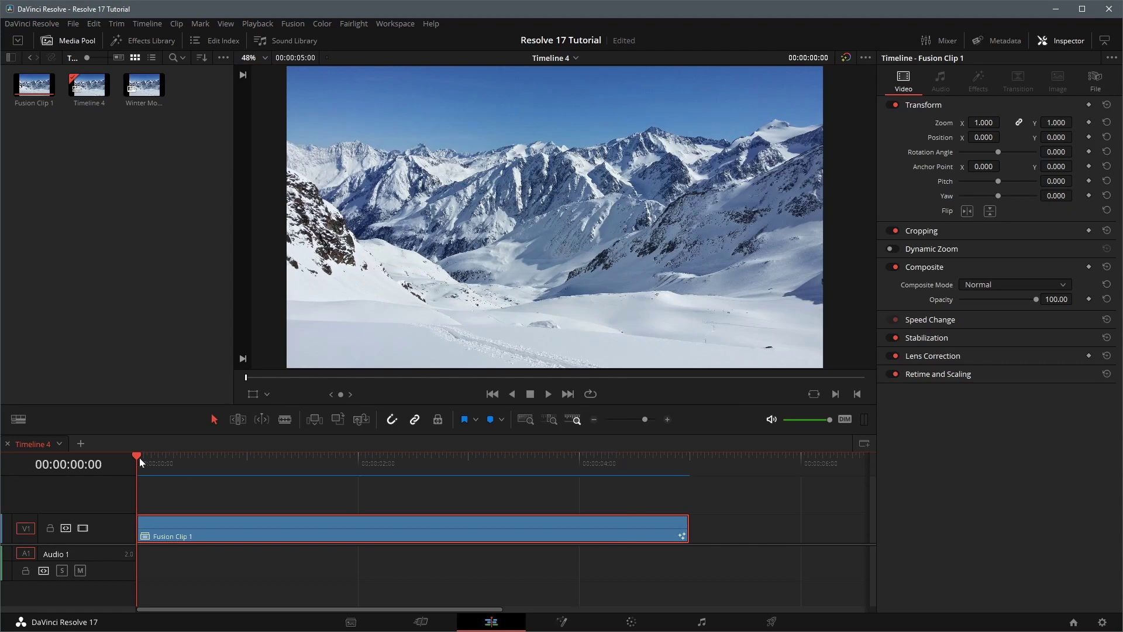
key(space)
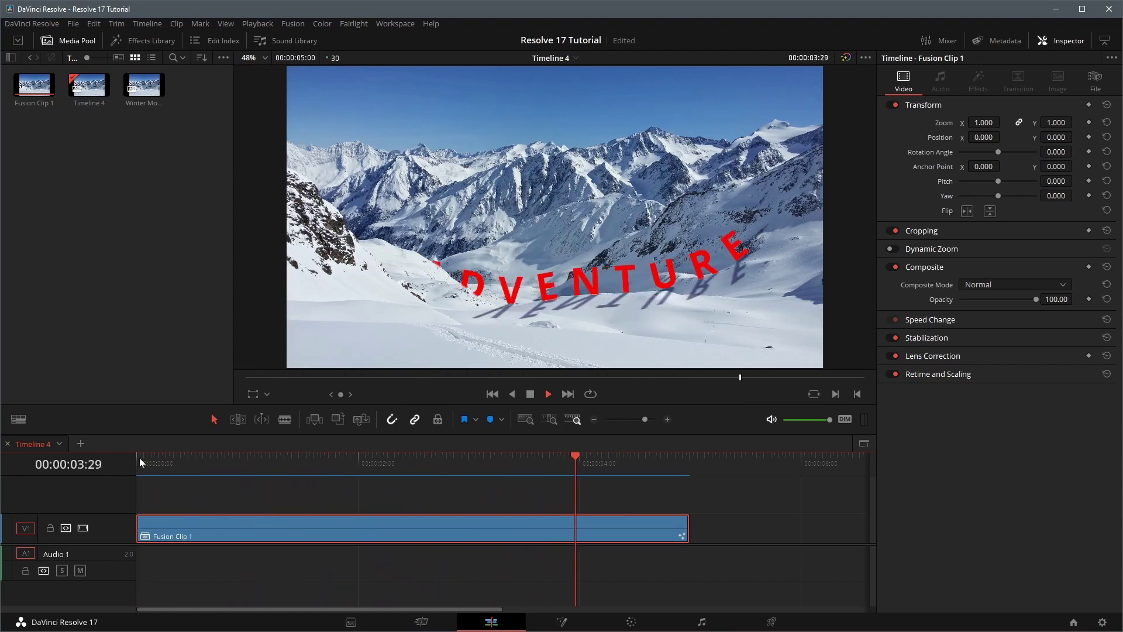
click(139, 457)
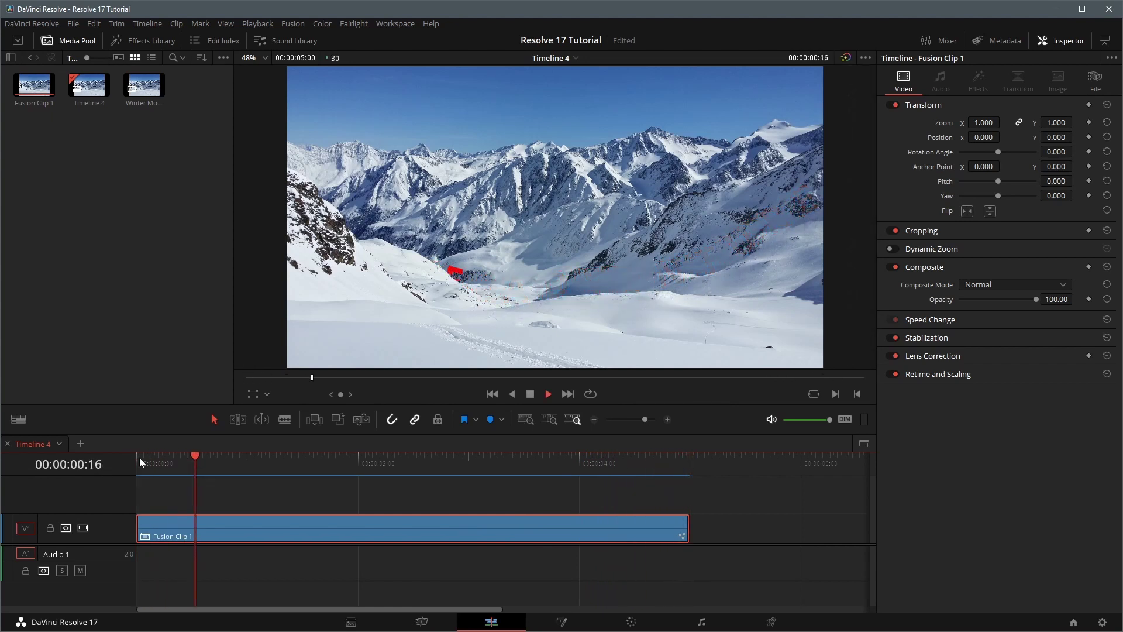